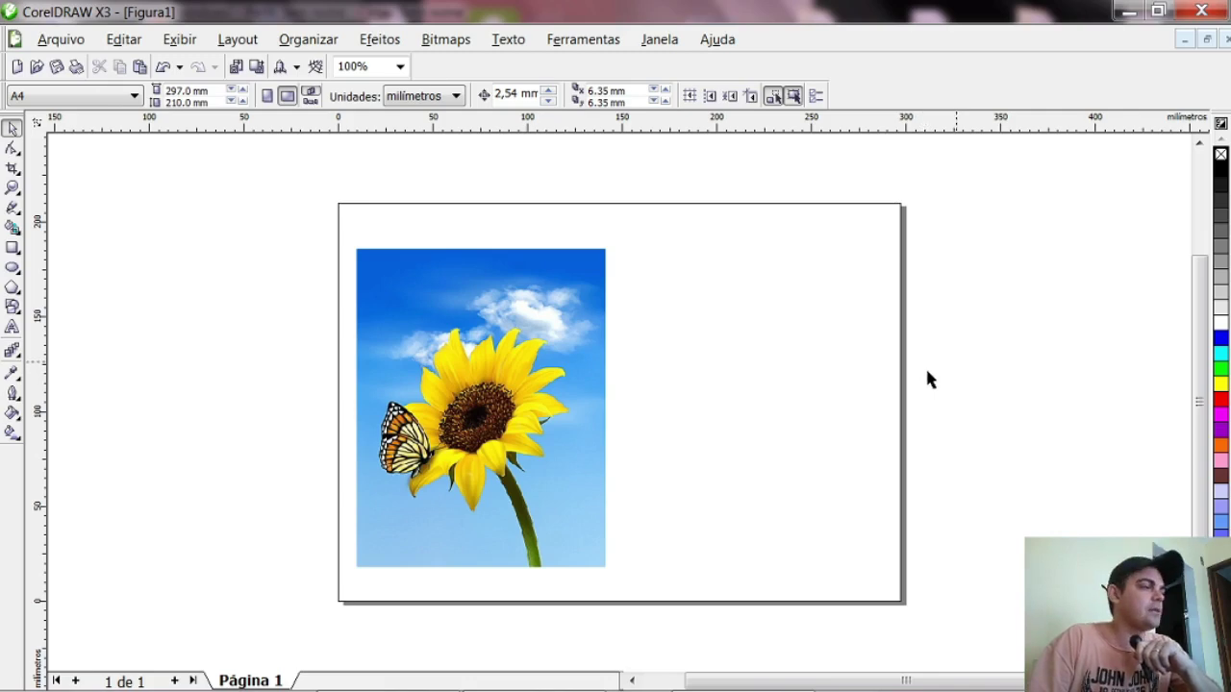
{"action": "left_click_drag", "start_coordinate": [744, 212], "coordinate": [332, 582]}
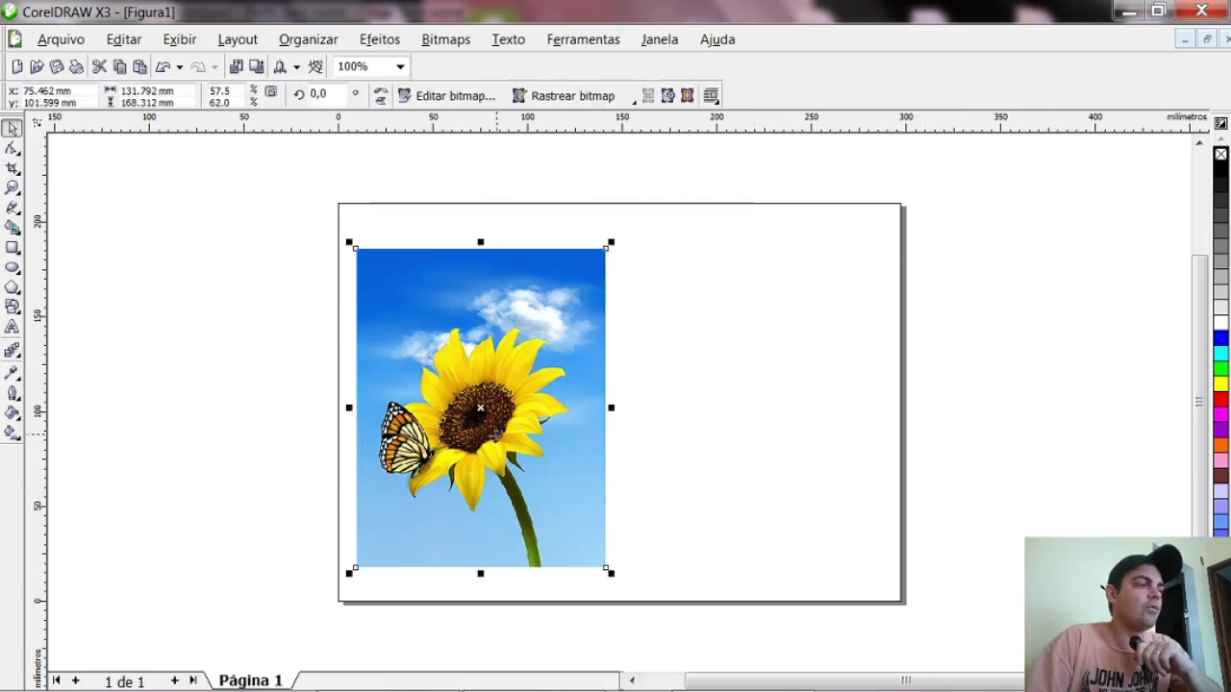
{"action": "left_click", "coordinate": [779, 344]}
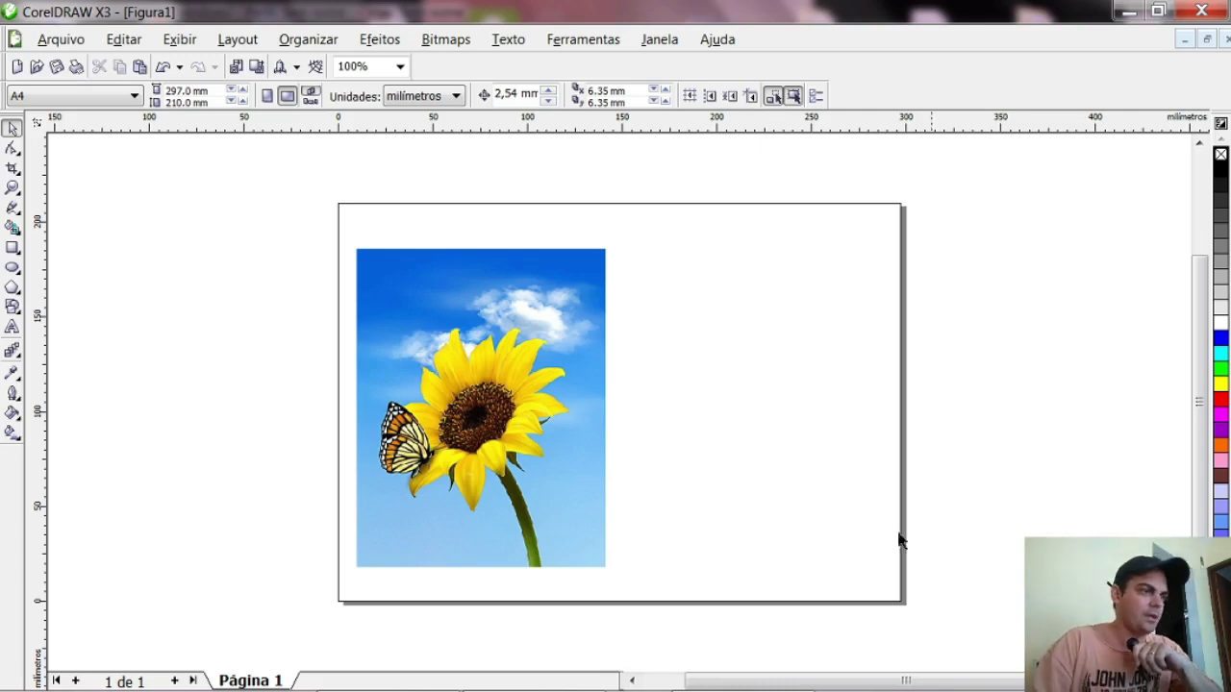
{"action": "left_click", "coordinate": [448, 413]}
{"action": "left_click", "coordinate": [774, 288]}
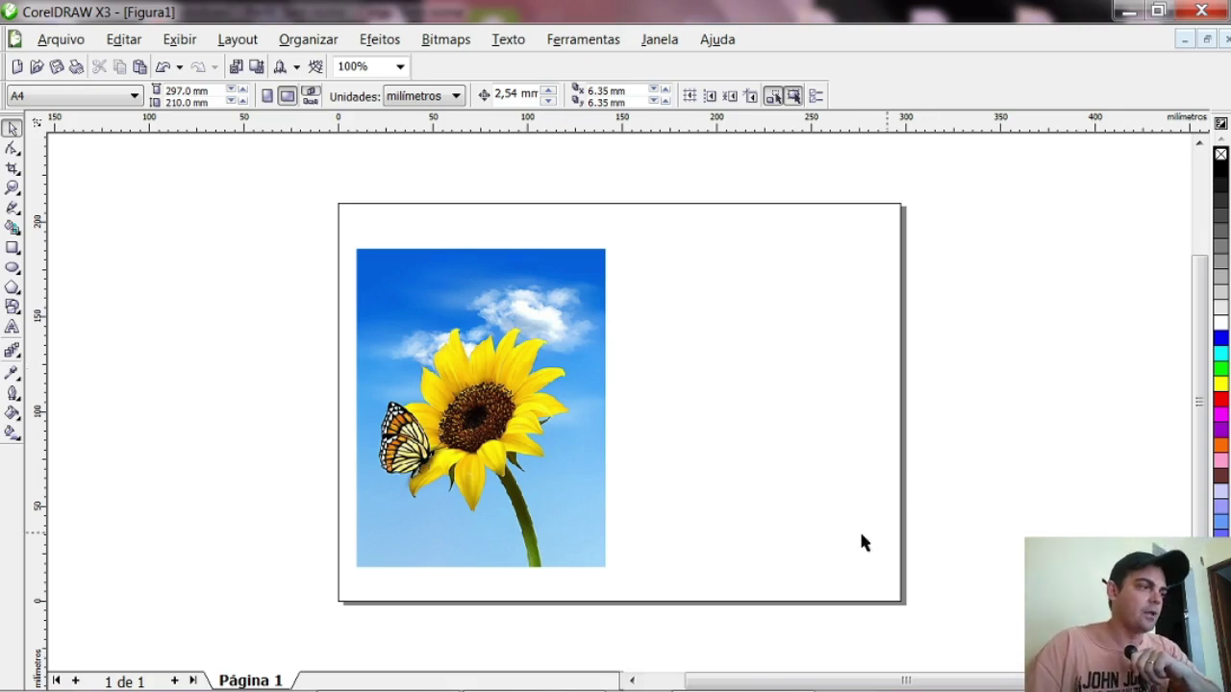
{"action": "left_click", "coordinate": [520, 480]}
{"action": "left_click", "coordinate": [788, 438]}
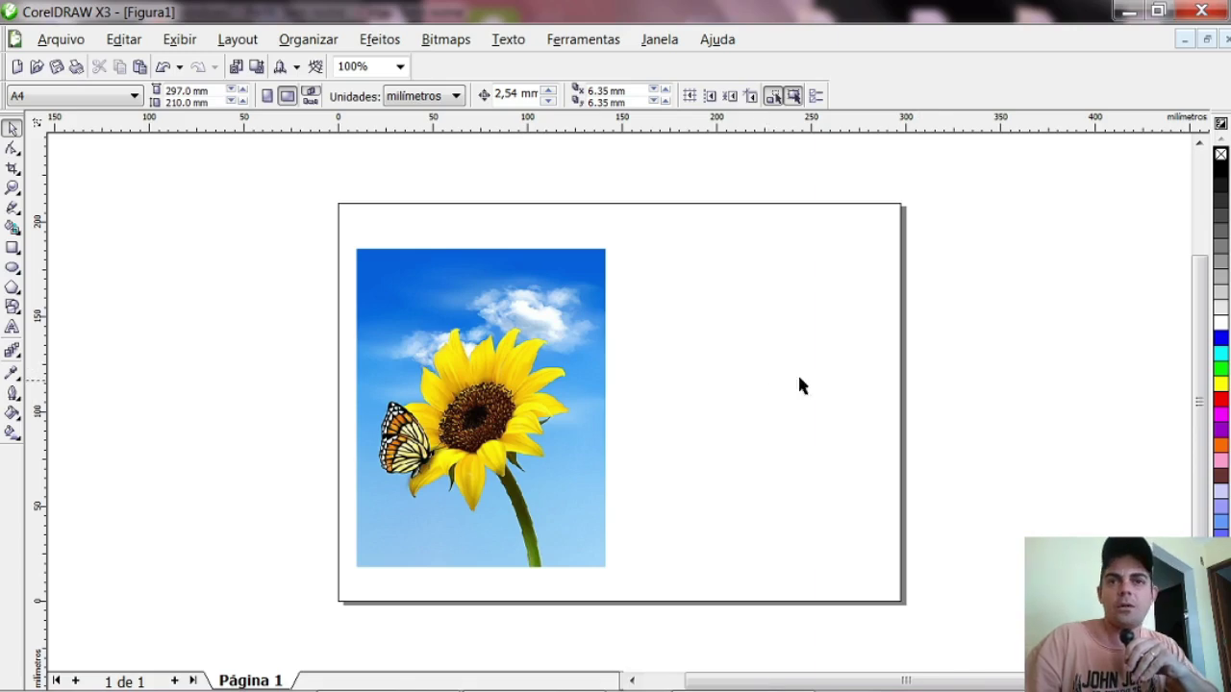
{"action": "left_click", "coordinate": [563, 432]}
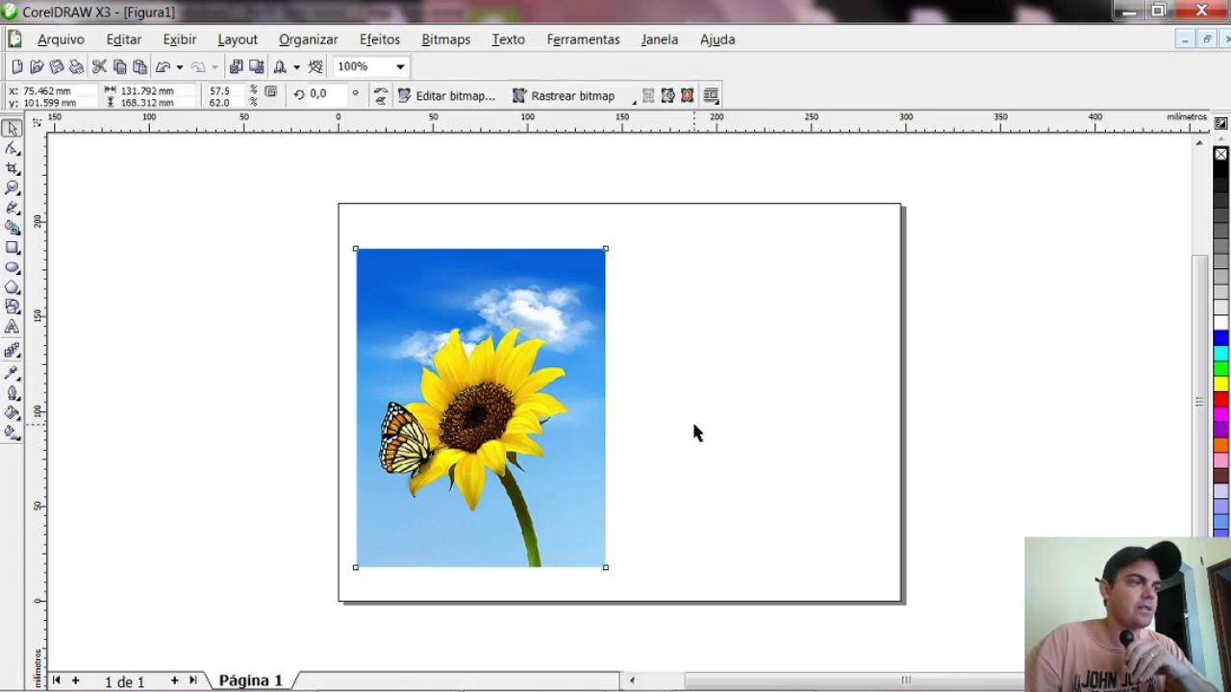
{"action": "left_click", "coordinate": [769, 432]}
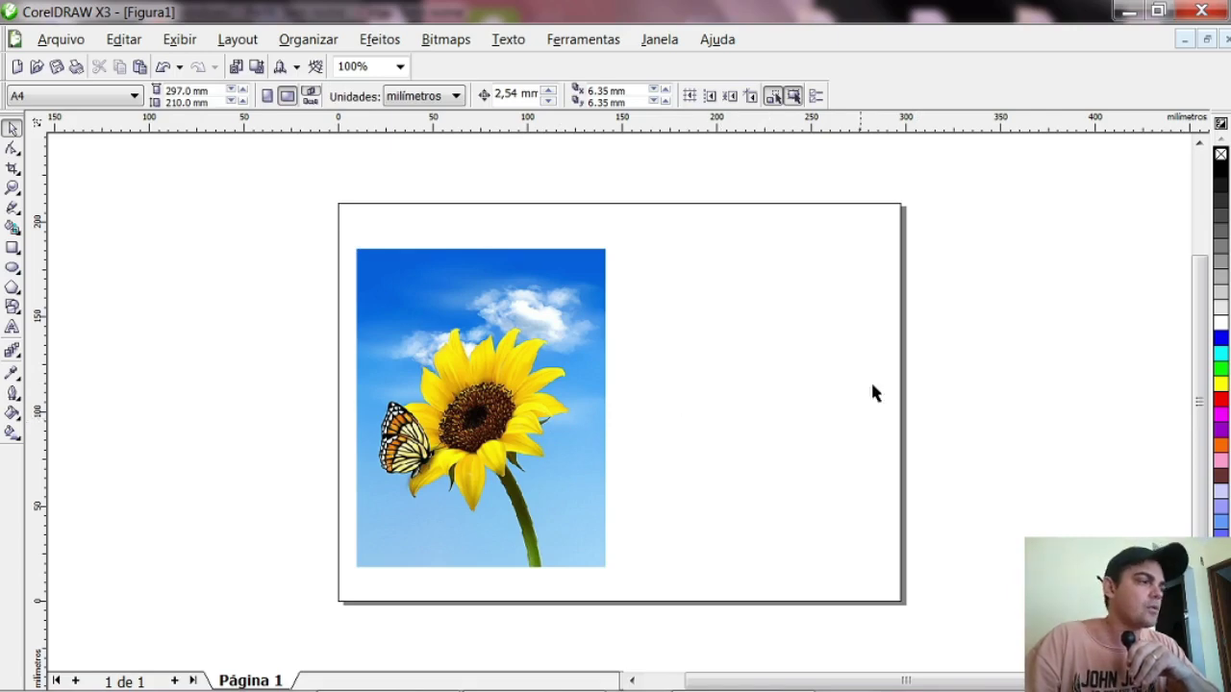
Print the colour sunflower page on the HP Ink Tank Wireless 410 series, automatically matching paper orientation and accepting the Impressões diárias gerais printer preset
{"action": "left_click", "coordinate": [531, 465]}
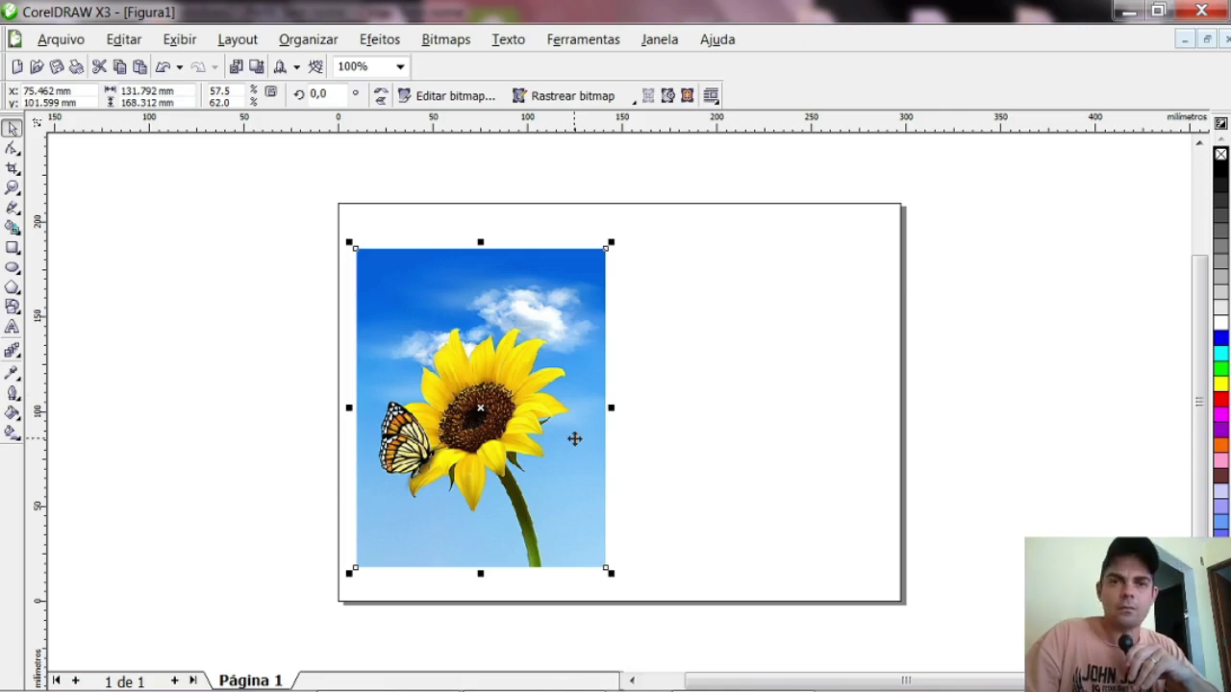
{"action": "left_click", "coordinate": [61, 42]}
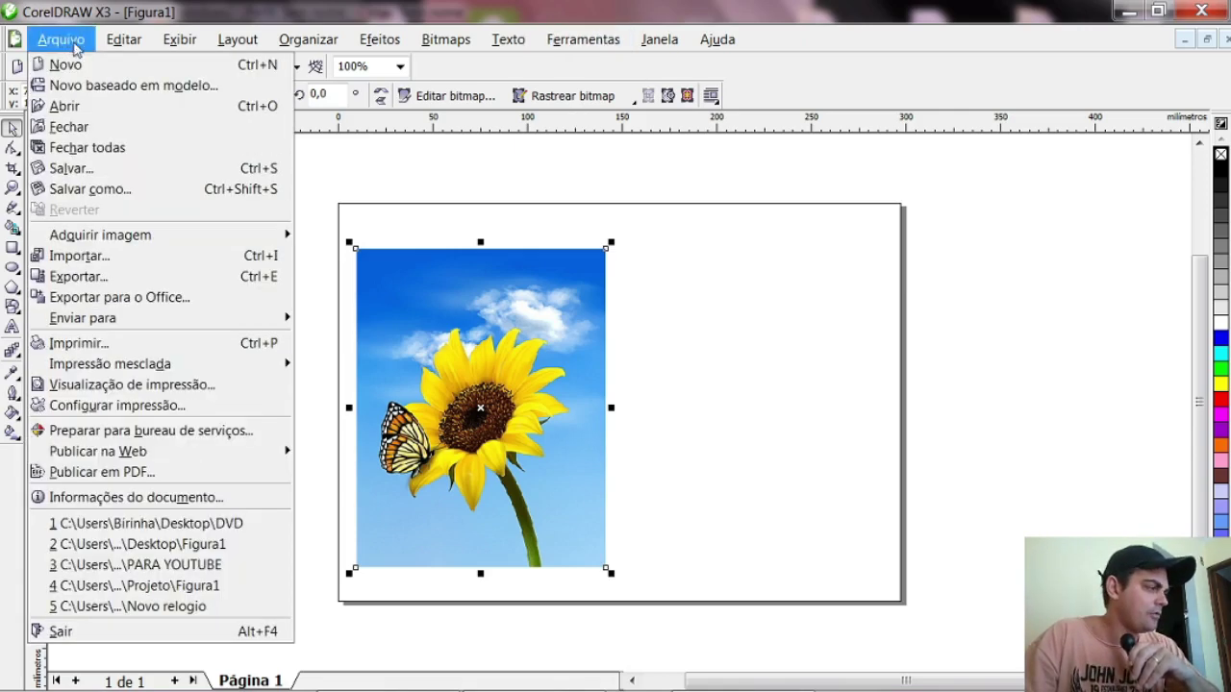
{"action": "left_click", "coordinate": [87, 346]}
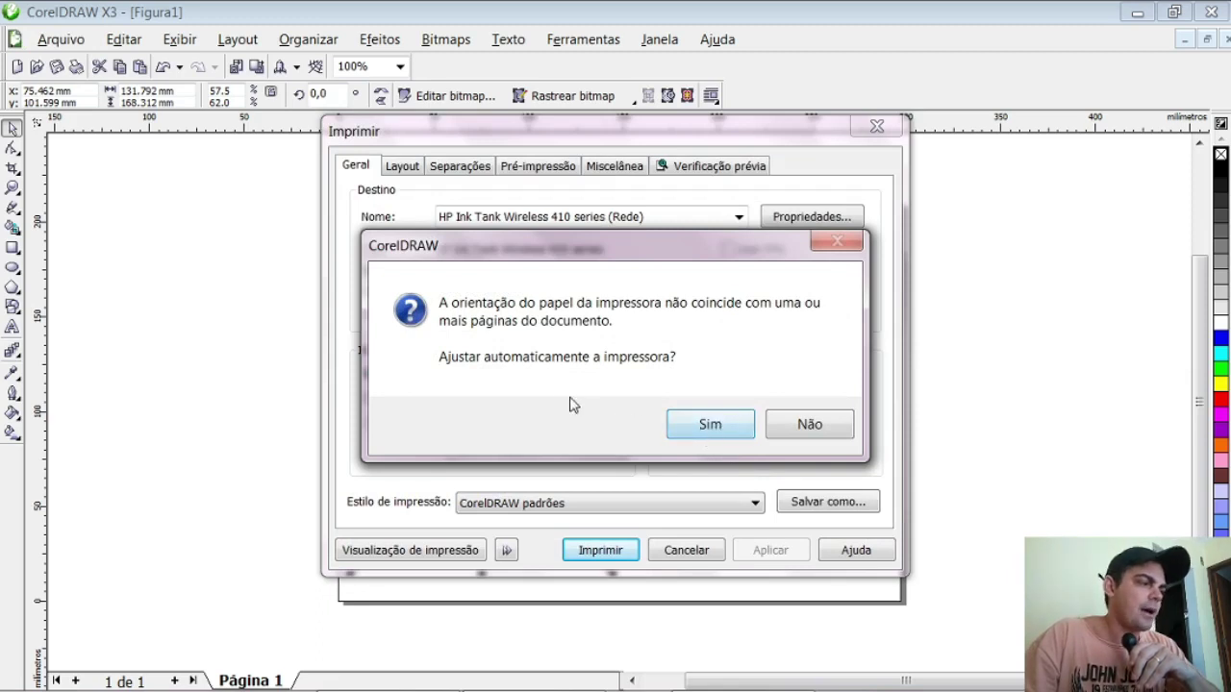
{"action": "left_click", "coordinate": [692, 432]}
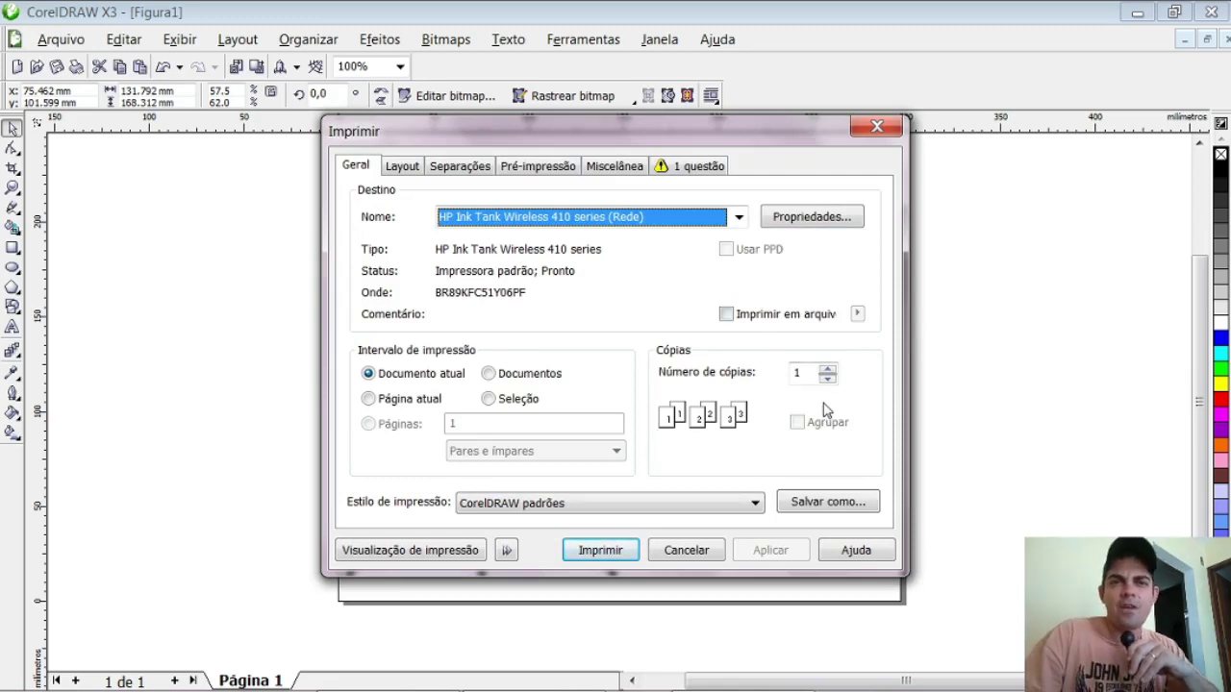
{"action": "left_click_drag", "start_coordinate": [666, 139], "coordinate": [728, 145]}
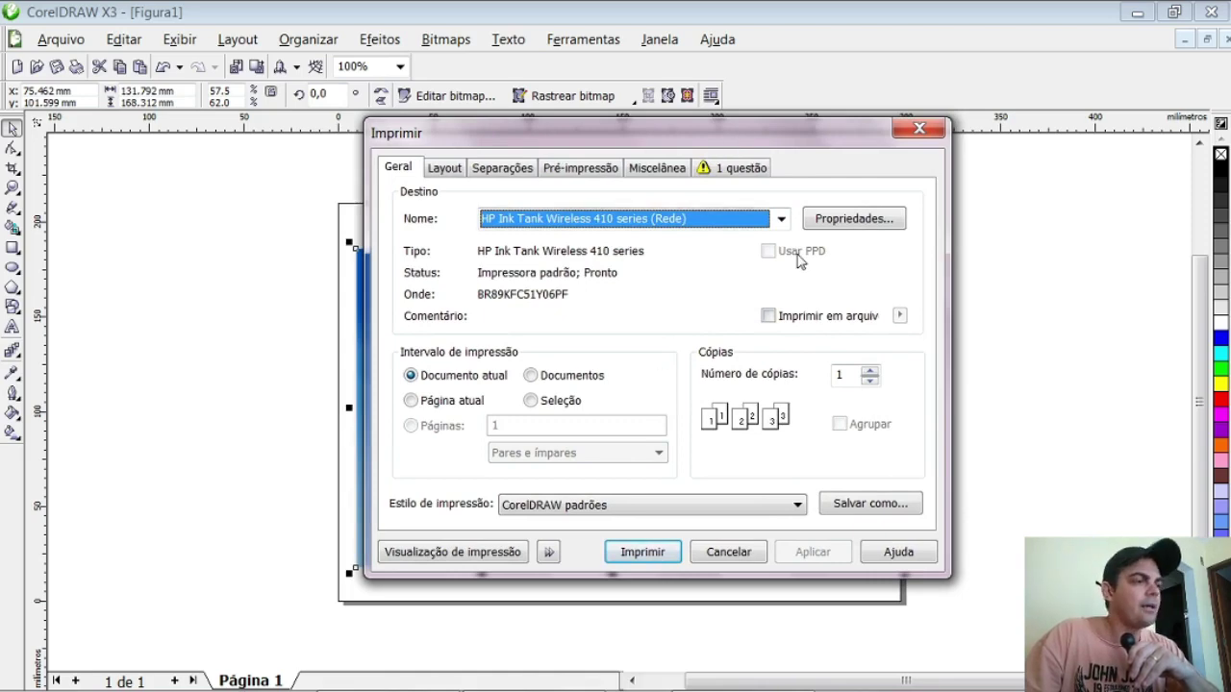
{"action": "left_click", "coordinate": [862, 224]}
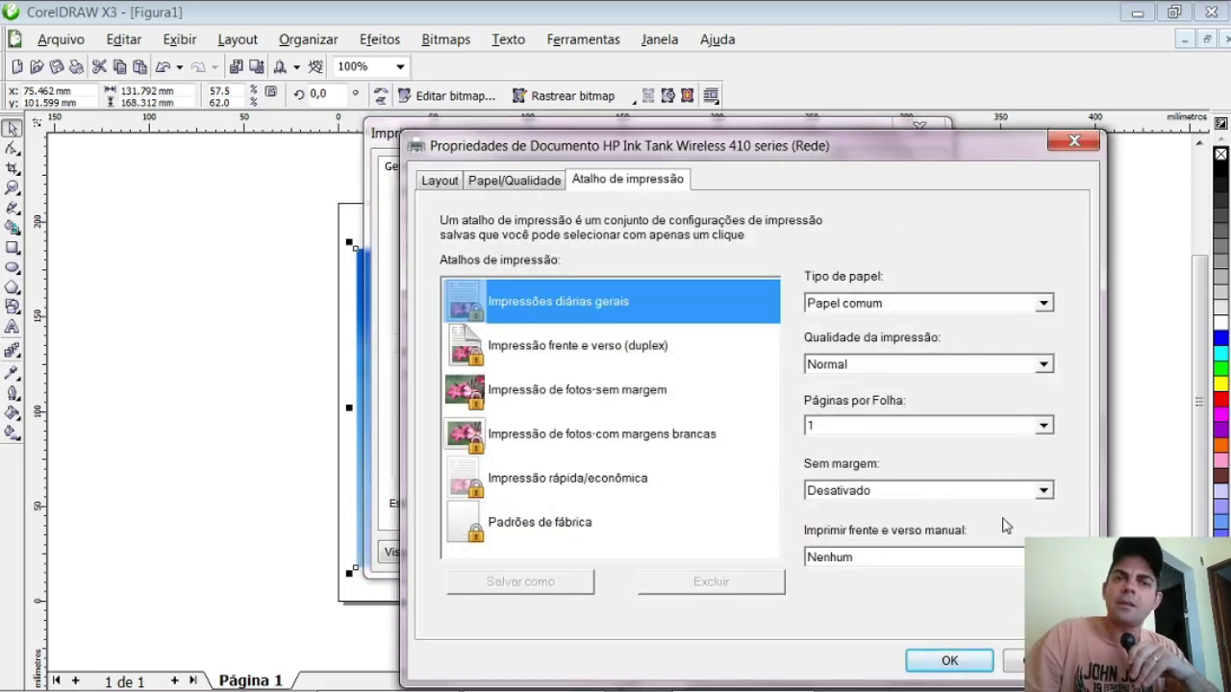
{"action": "left_click", "coordinate": [975, 659]}
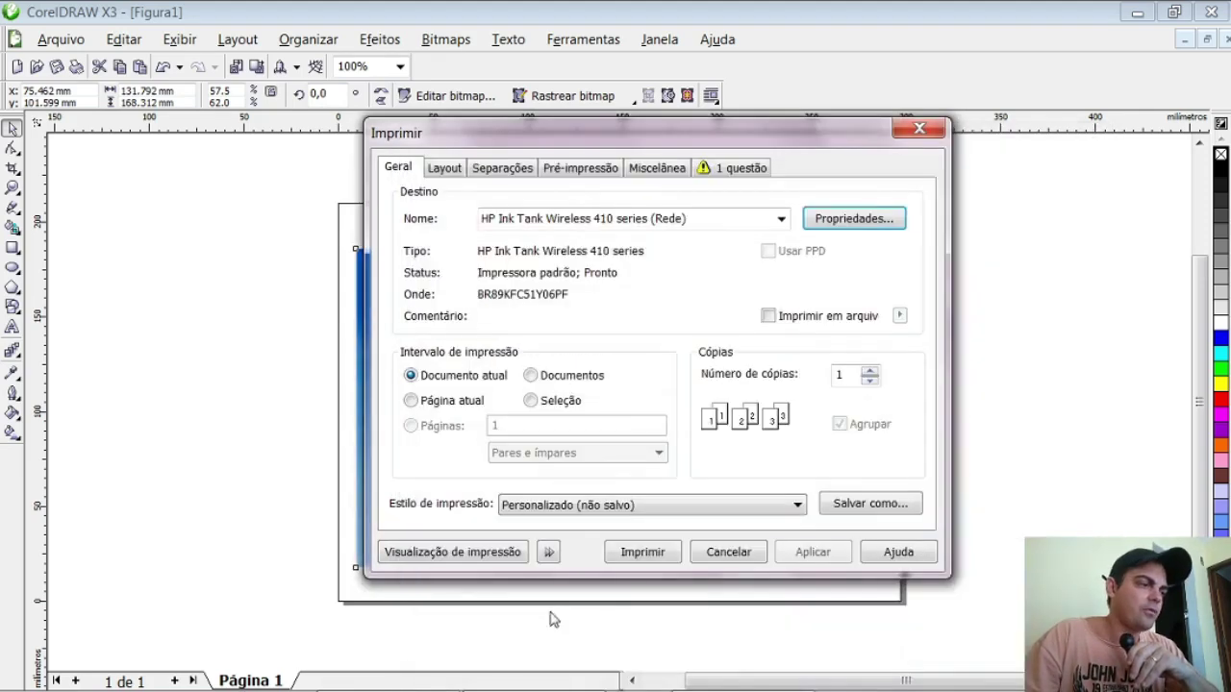
{"action": "left_click", "coordinate": [654, 556]}
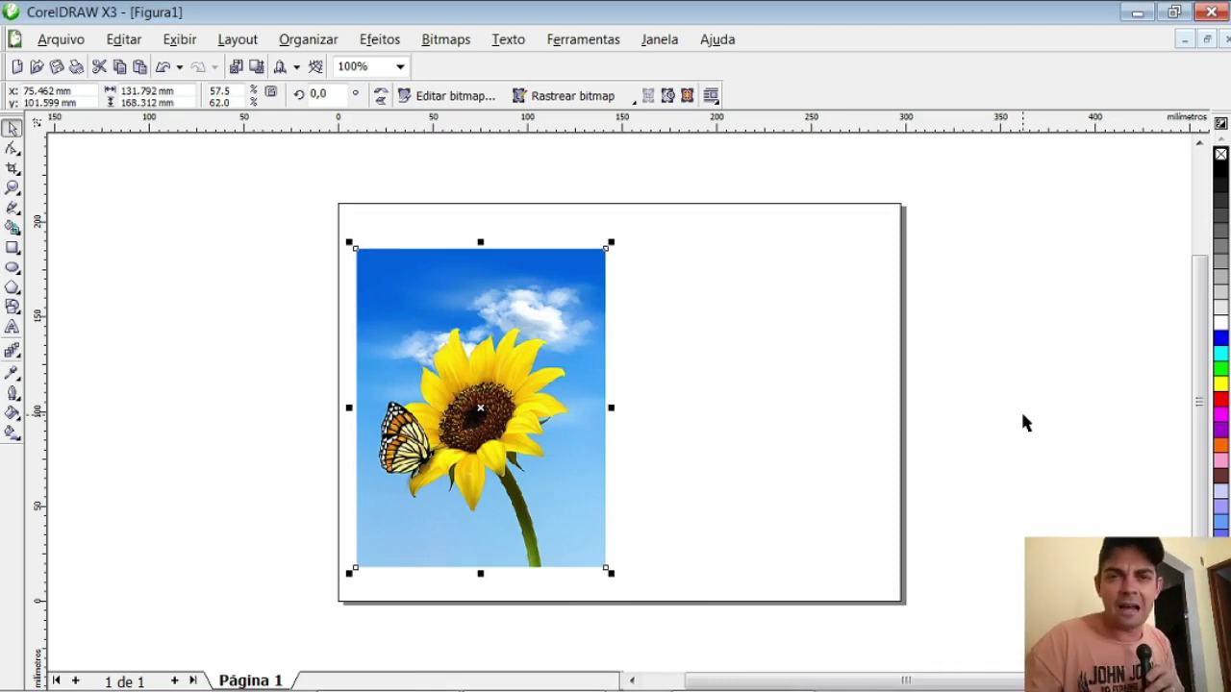
{"action": "left_click", "coordinate": [947, 379]}
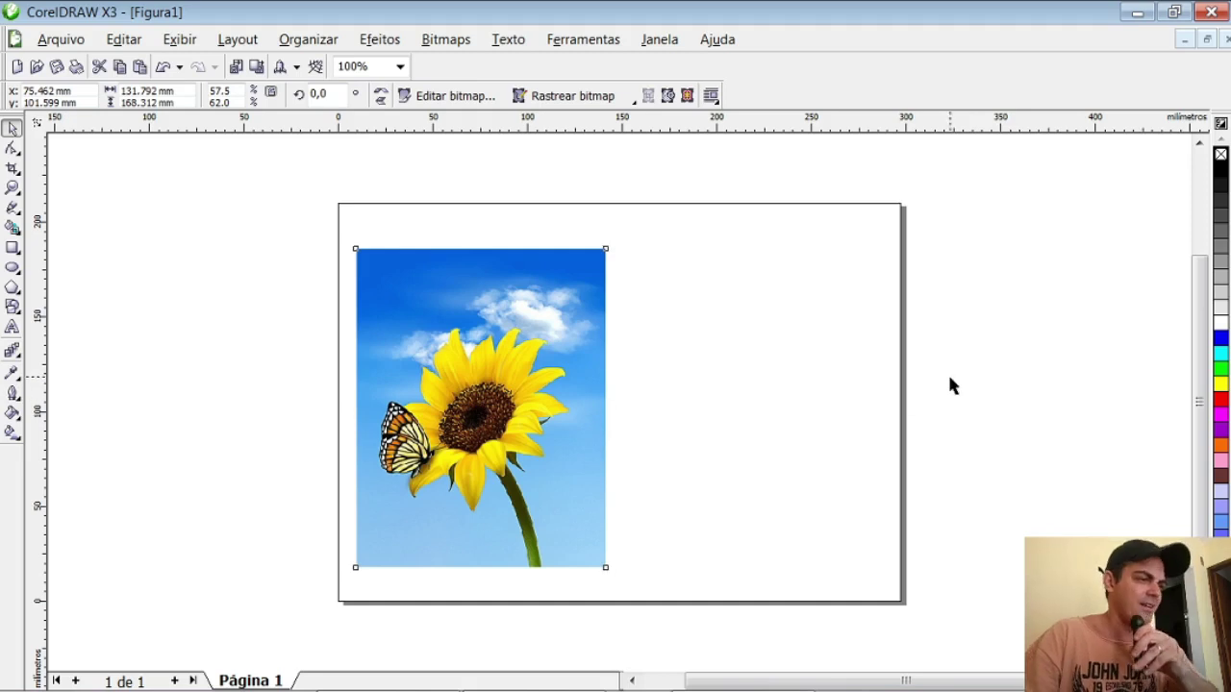
{"action": "left_click", "coordinate": [553, 378]}
{"action": "left_click", "coordinate": [709, 378]}
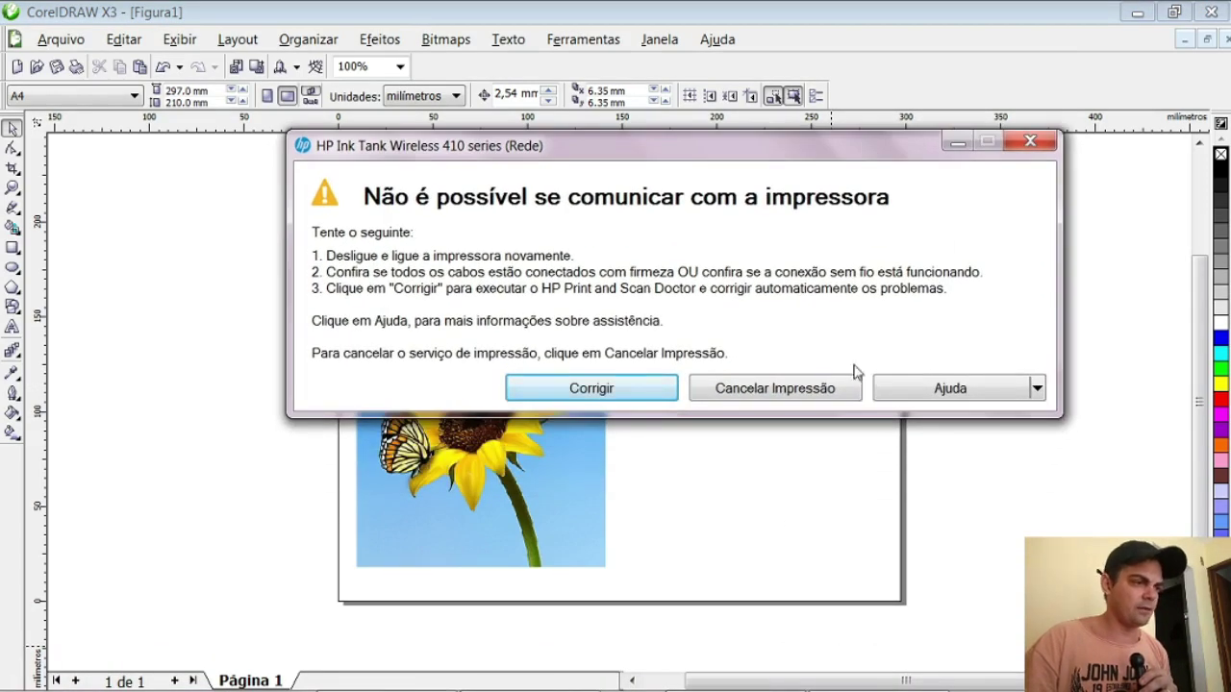
Dismiss the printer communication error and check the status of the Figura1 job in the HP printer's queue, then minimize the queue
{"action": "left_click", "coordinate": [1030, 142]}
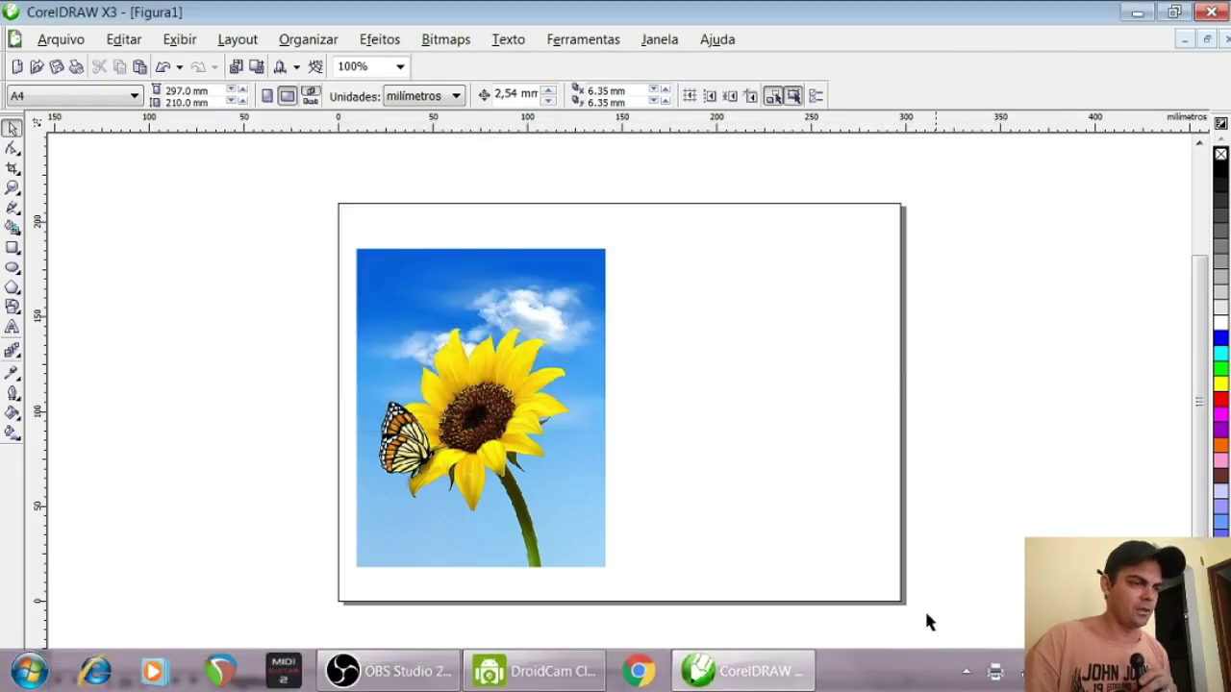
{"action": "double_click", "coordinate": [994, 673]}
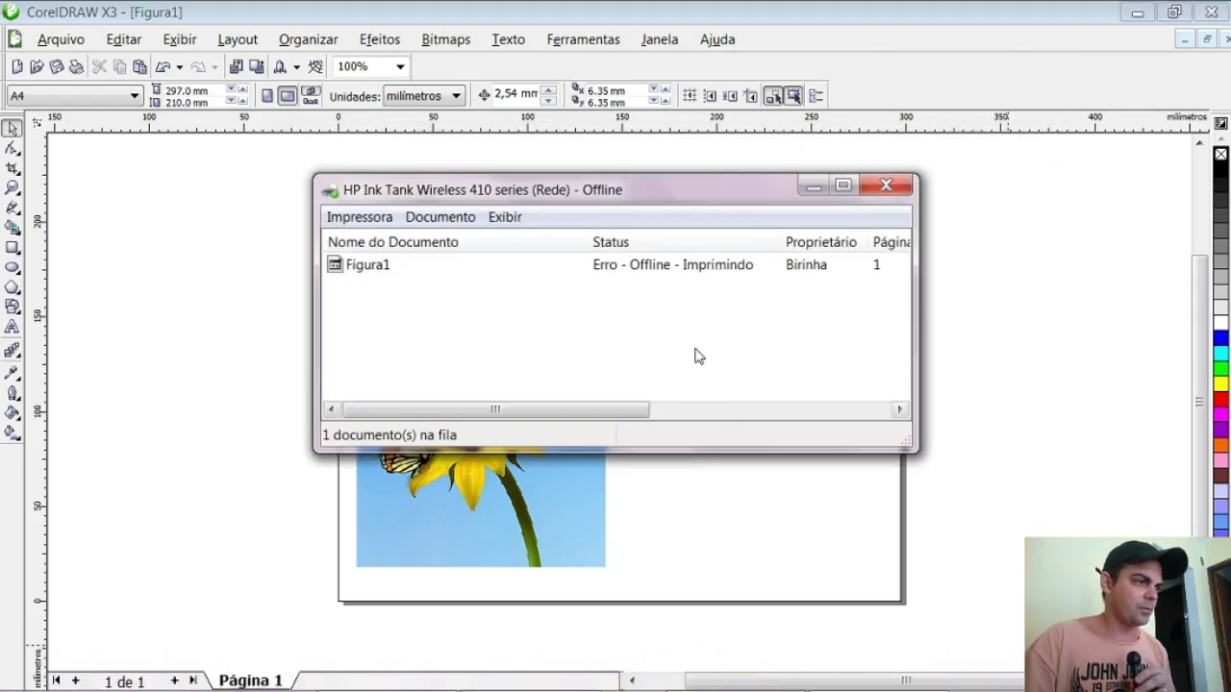
{"action": "left_click_drag", "start_coordinate": [616, 405], "coordinate": [544, 425]}
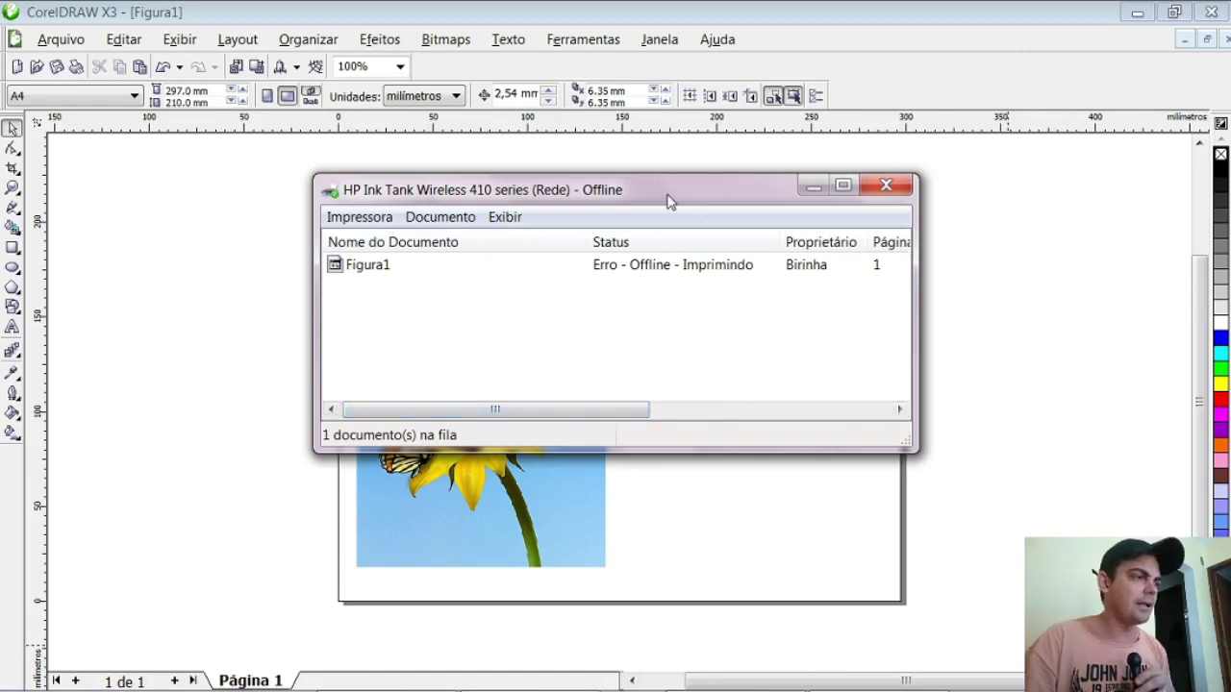
{"action": "left_click_drag", "start_coordinate": [667, 199], "coordinate": [767, 239]}
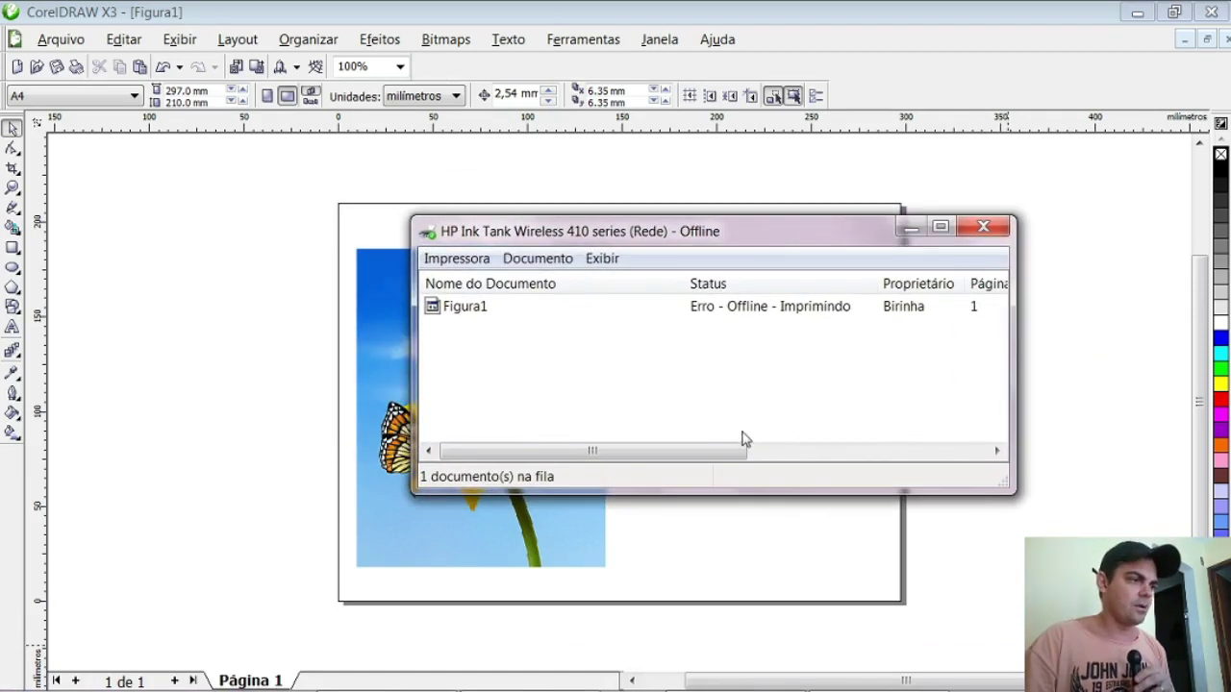
{"action": "left_click", "coordinate": [460, 310]}
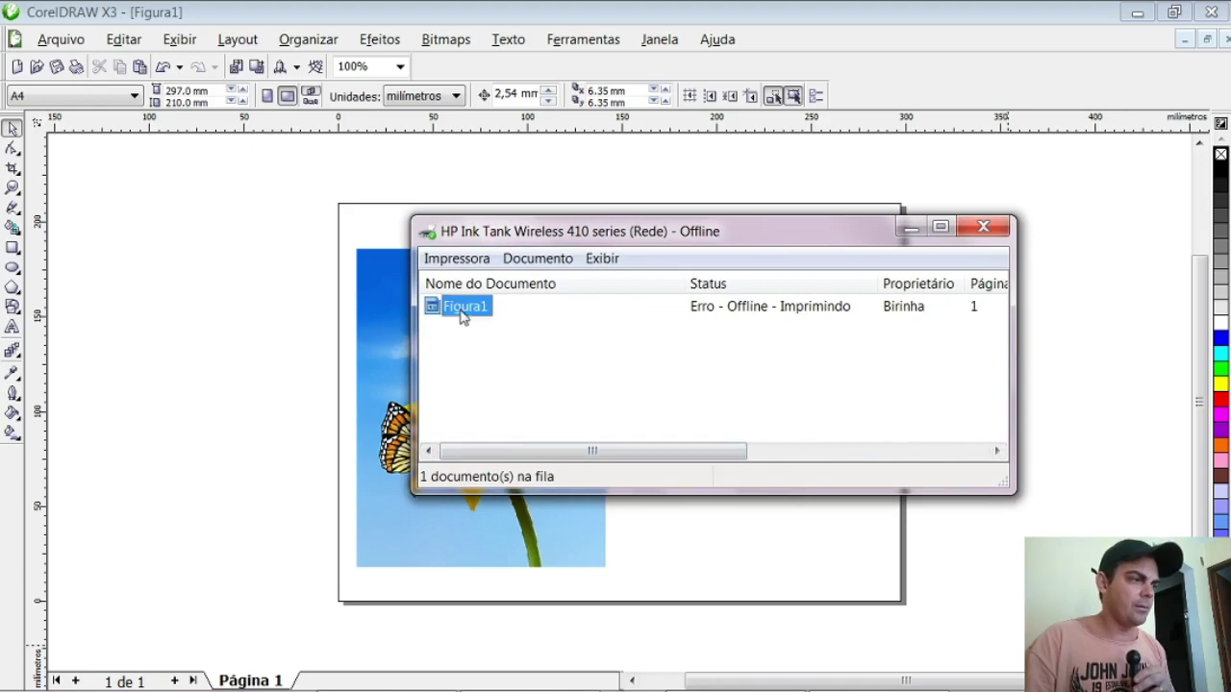
{"action": "left_click_drag", "start_coordinate": [745, 231], "coordinate": [794, 201]}
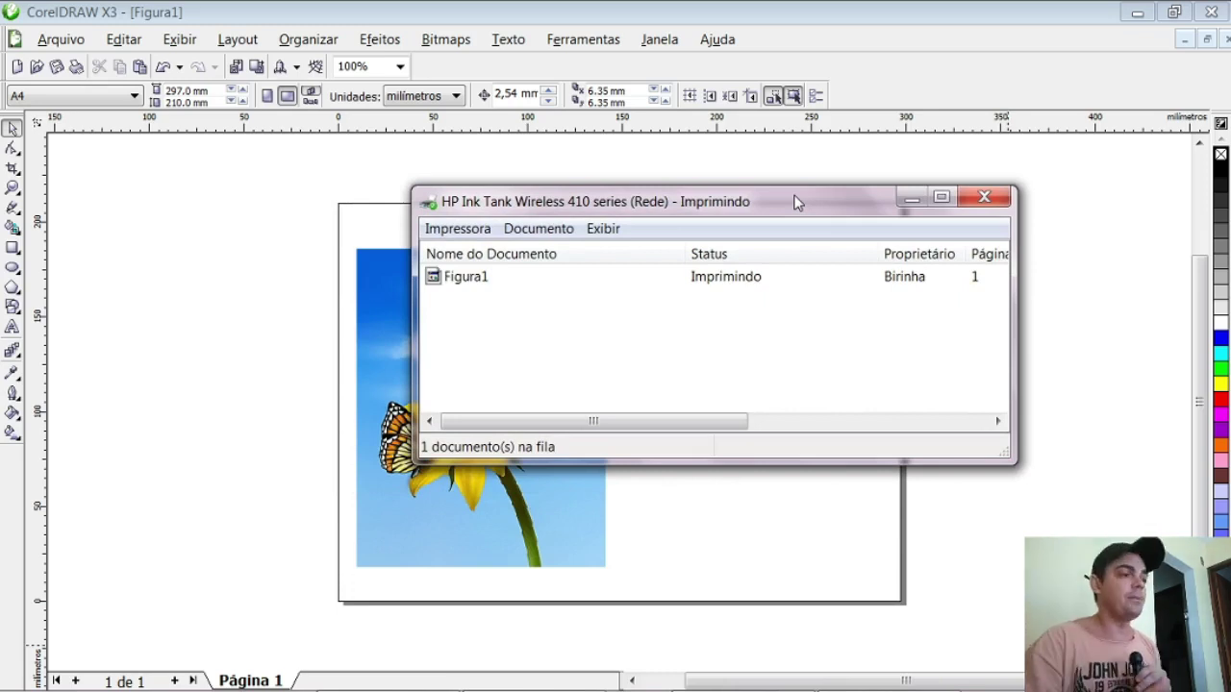
{"action": "left_click", "coordinate": [912, 198]}
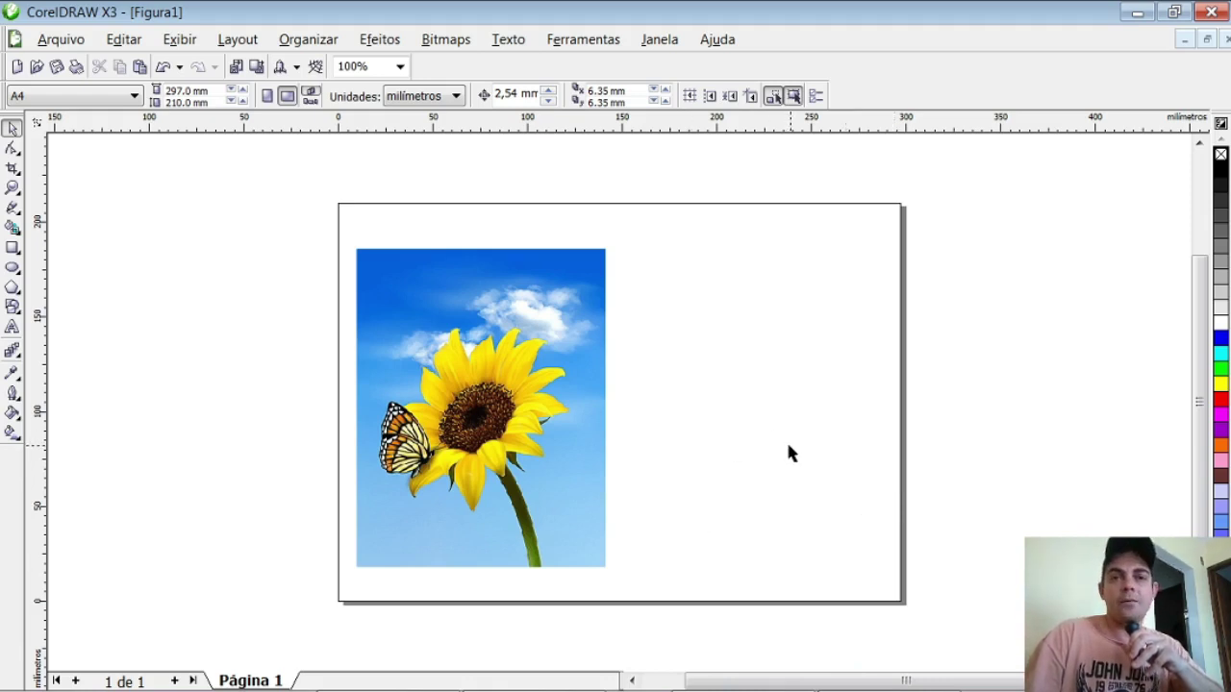
{"action": "left_click", "coordinate": [593, 294]}
{"action": "left_click", "coordinate": [769, 316]}
{"action": "left_click", "coordinate": [453, 304]}
{"action": "left_click", "coordinate": [673, 288]}
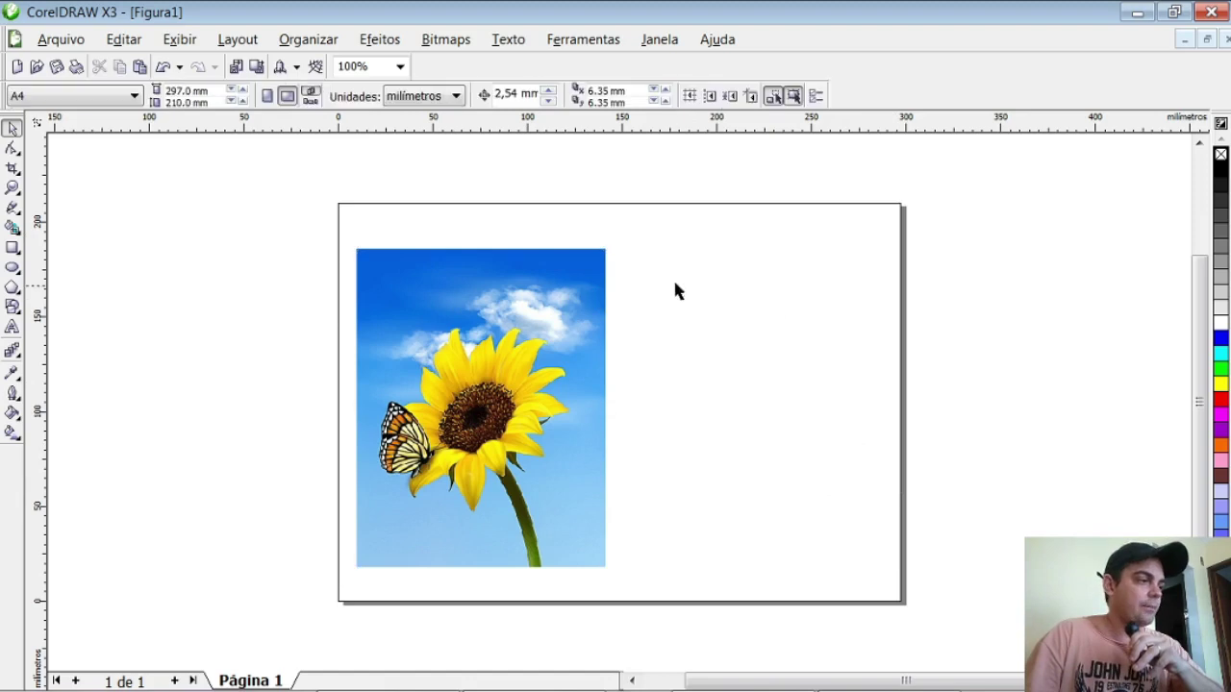
{"action": "left_click", "coordinate": [596, 288]}
{"action": "left_click", "coordinate": [711, 284]}
{"action": "left_click", "coordinate": [601, 307]}
{"action": "left_click", "coordinate": [623, 311]}
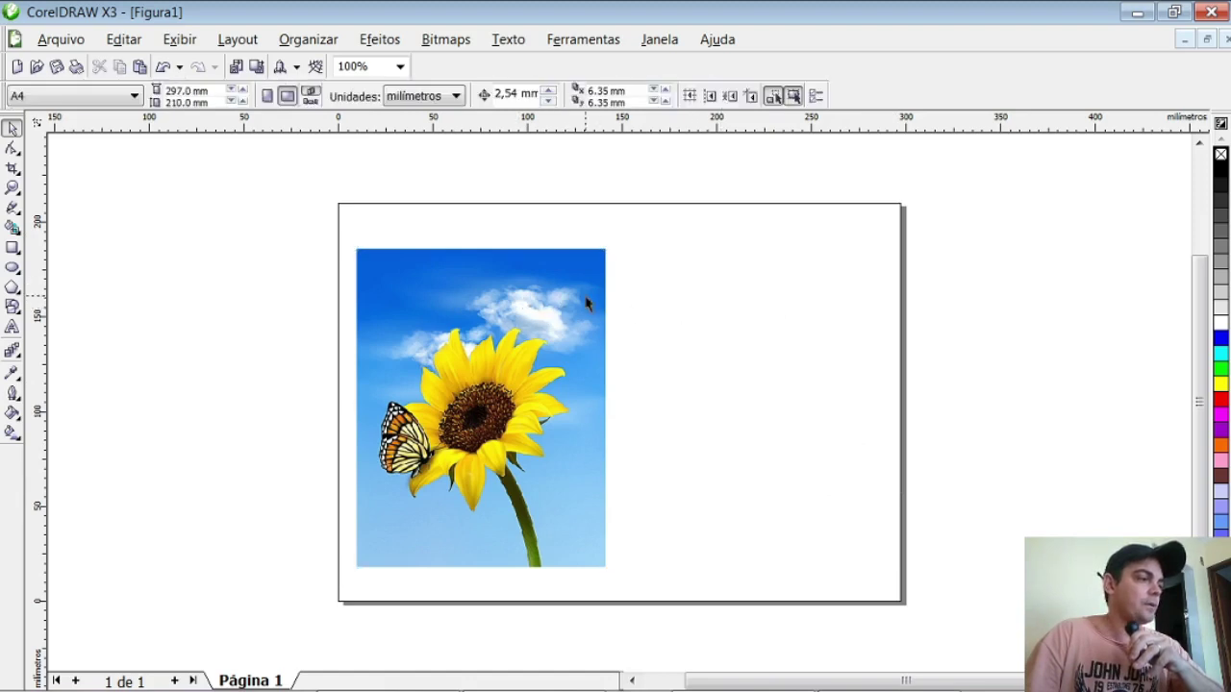
{"action": "left_click", "coordinate": [589, 300]}
{"action": "left_click", "coordinate": [669, 287]}
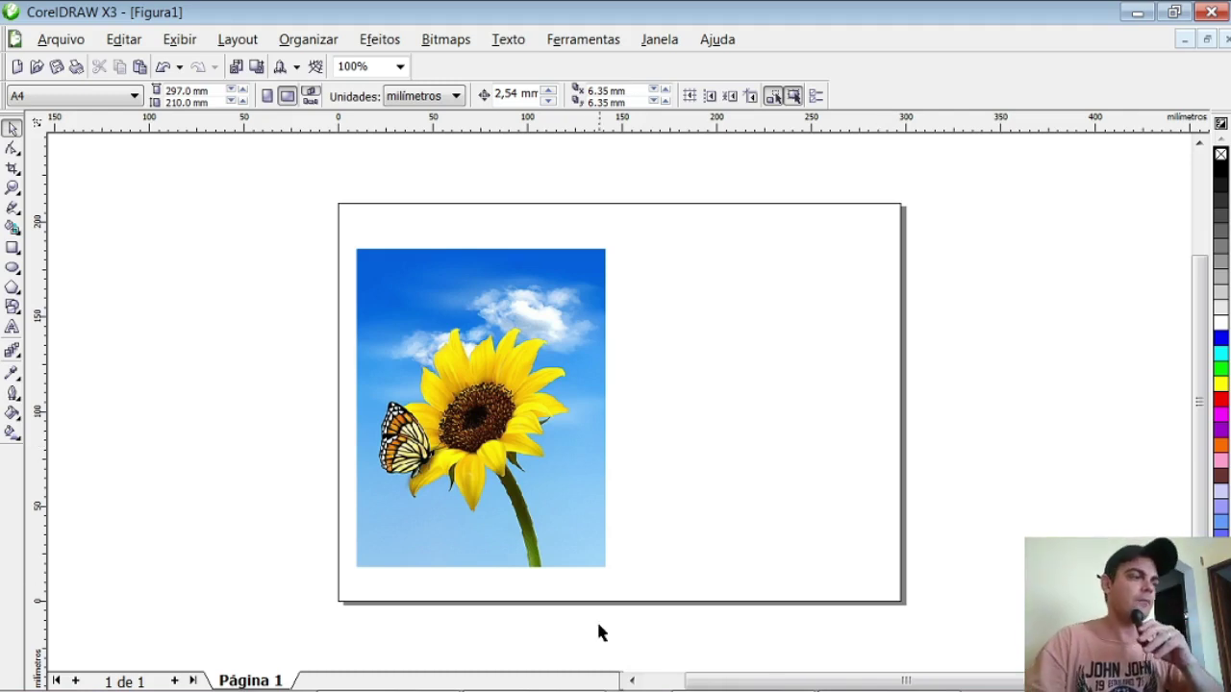
Desaturate the sunflower bitmap with the Dessaturar colour adjustment
{"action": "left_click", "coordinate": [582, 519]}
{"action": "left_click", "coordinate": [582, 40]}
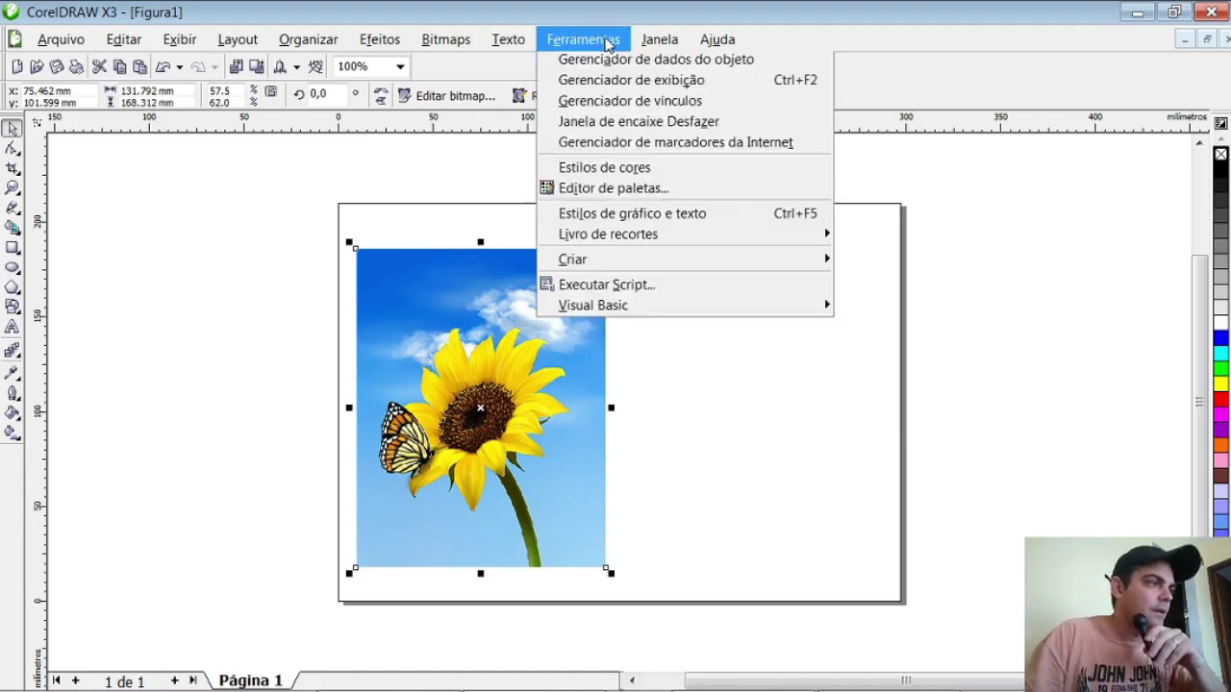
{"action": "mouse_move", "coordinate": [638, 48]}
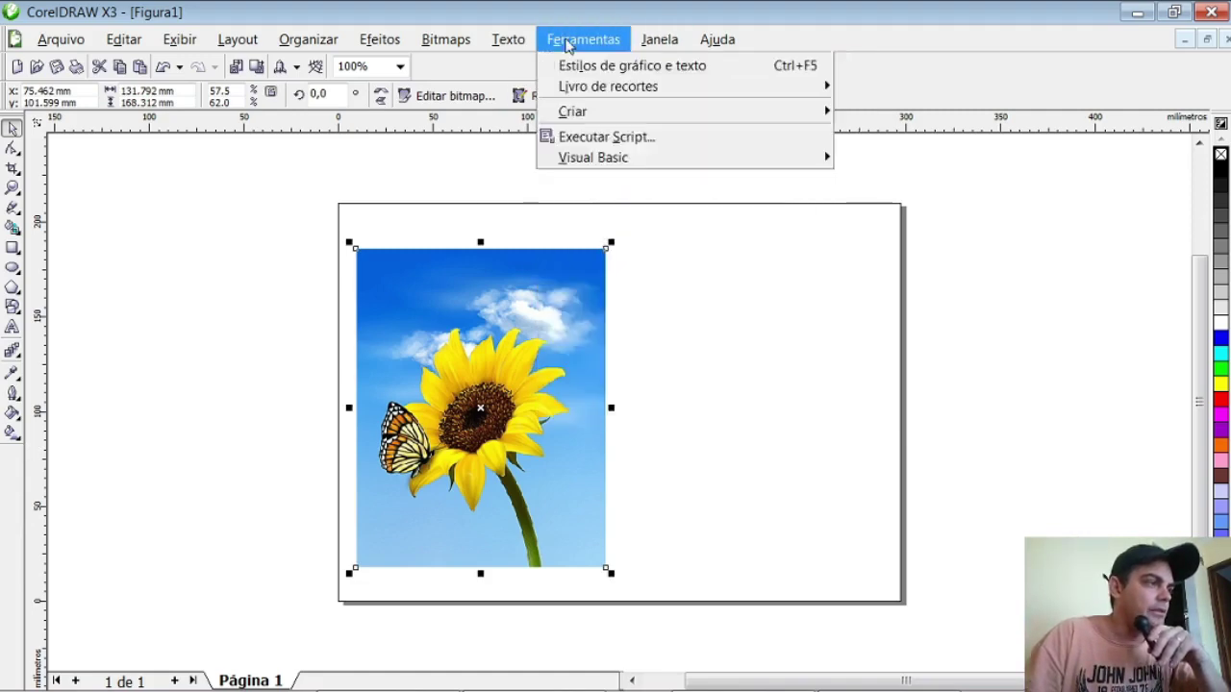
{"action": "mouse_move", "coordinate": [469, 45]}
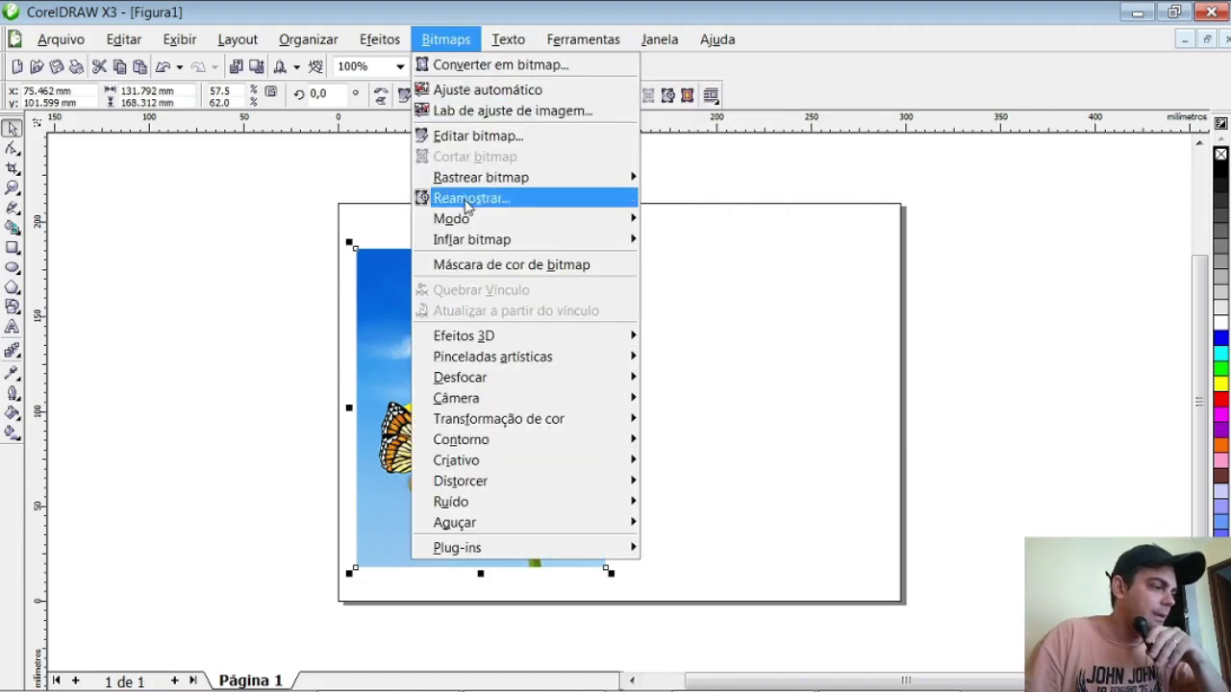
{"action": "mouse_move", "coordinate": [519, 341]}
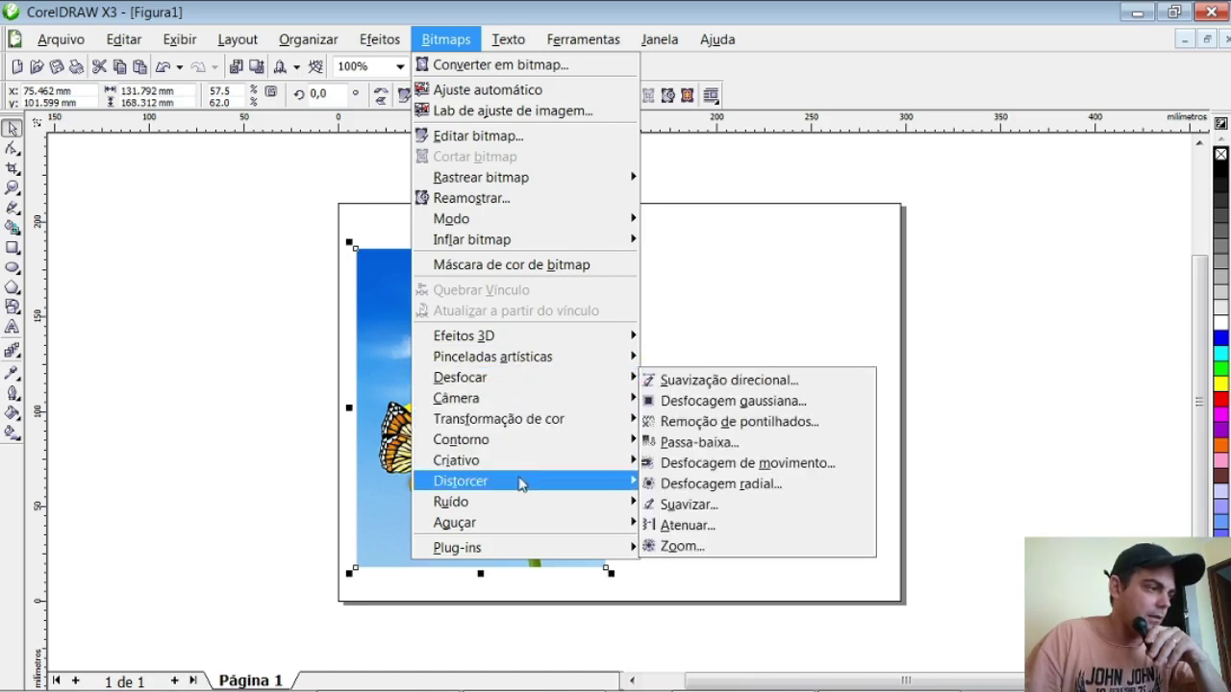
{"action": "mouse_move", "coordinate": [543, 457]}
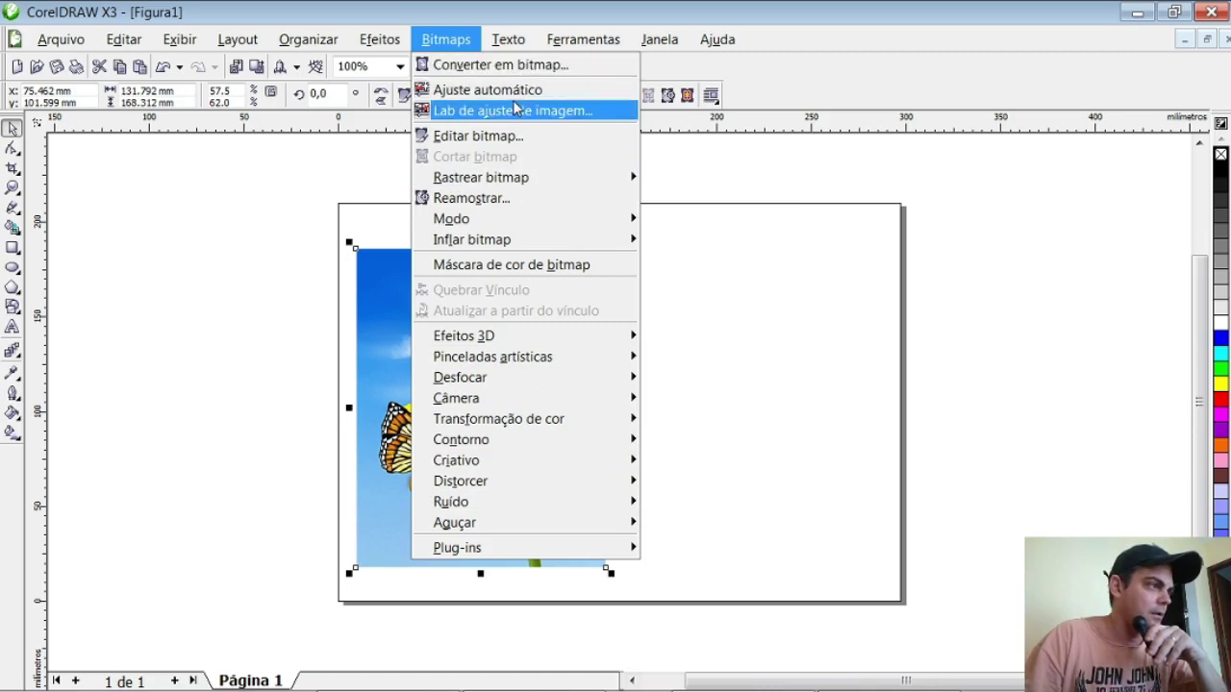
{"action": "mouse_move", "coordinate": [399, 43]}
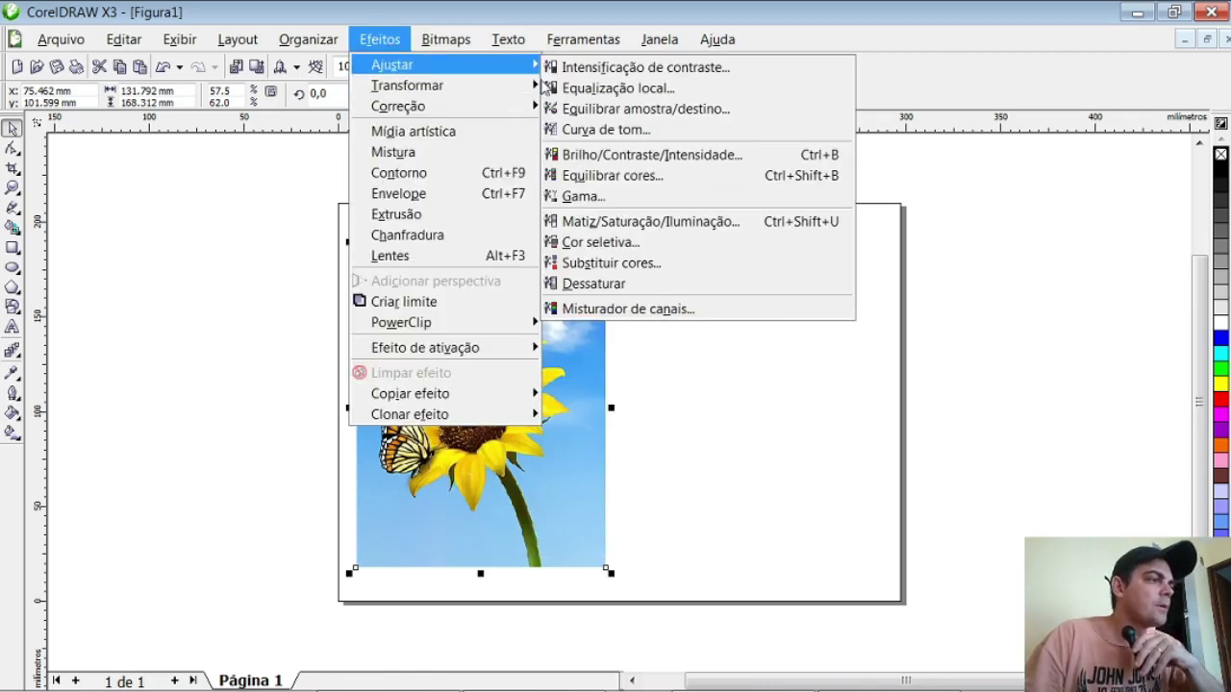
{"action": "left_click", "coordinate": [593, 283]}
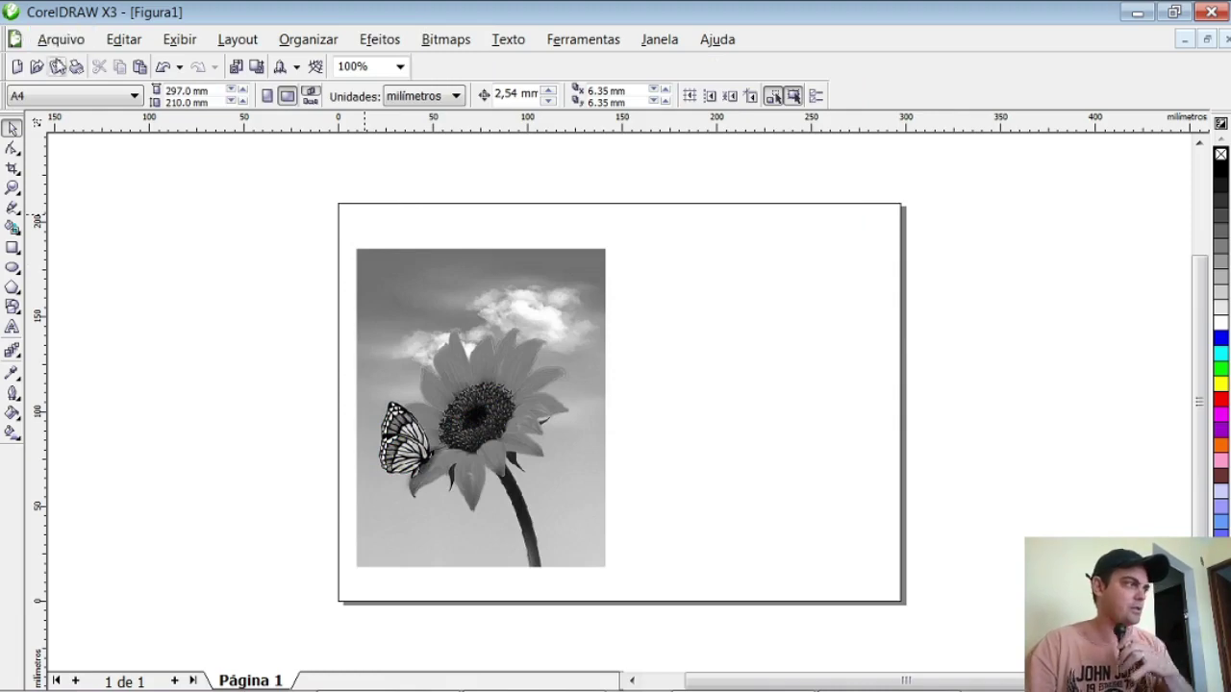
Print the page with the desaturated sunflower image
{"action": "left_click", "coordinate": [59, 40]}
{"action": "left_click", "coordinate": [92, 346]}
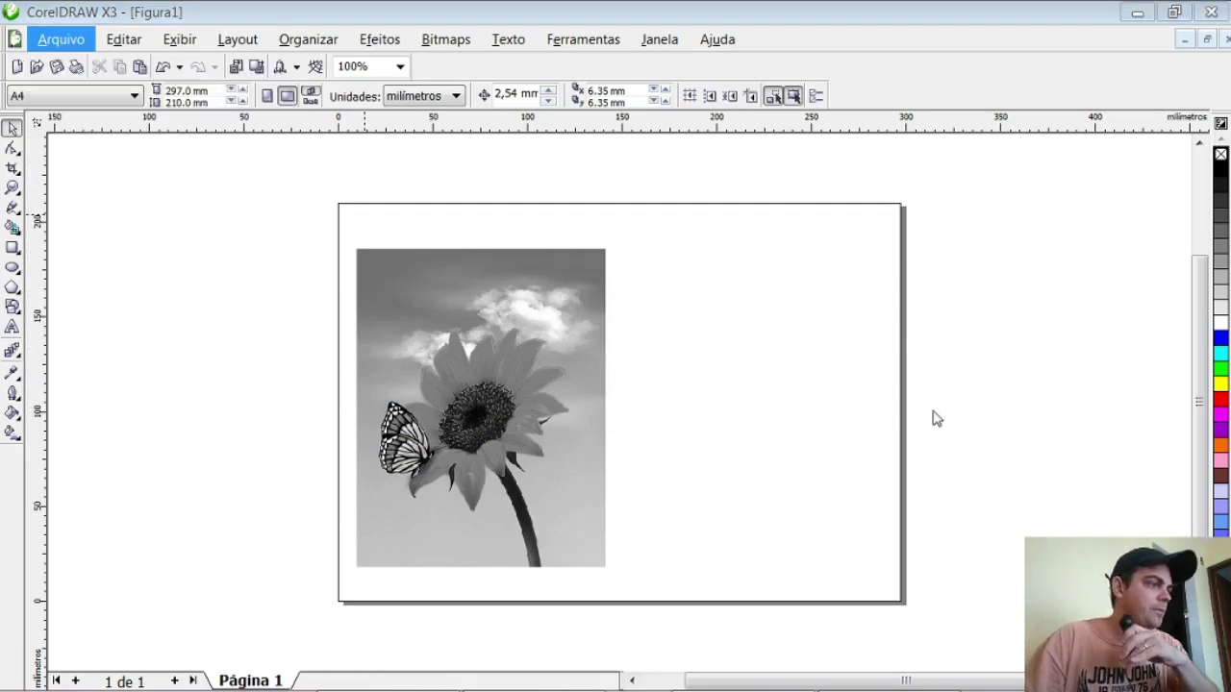
{"action": "left_click", "coordinate": [600, 552]}
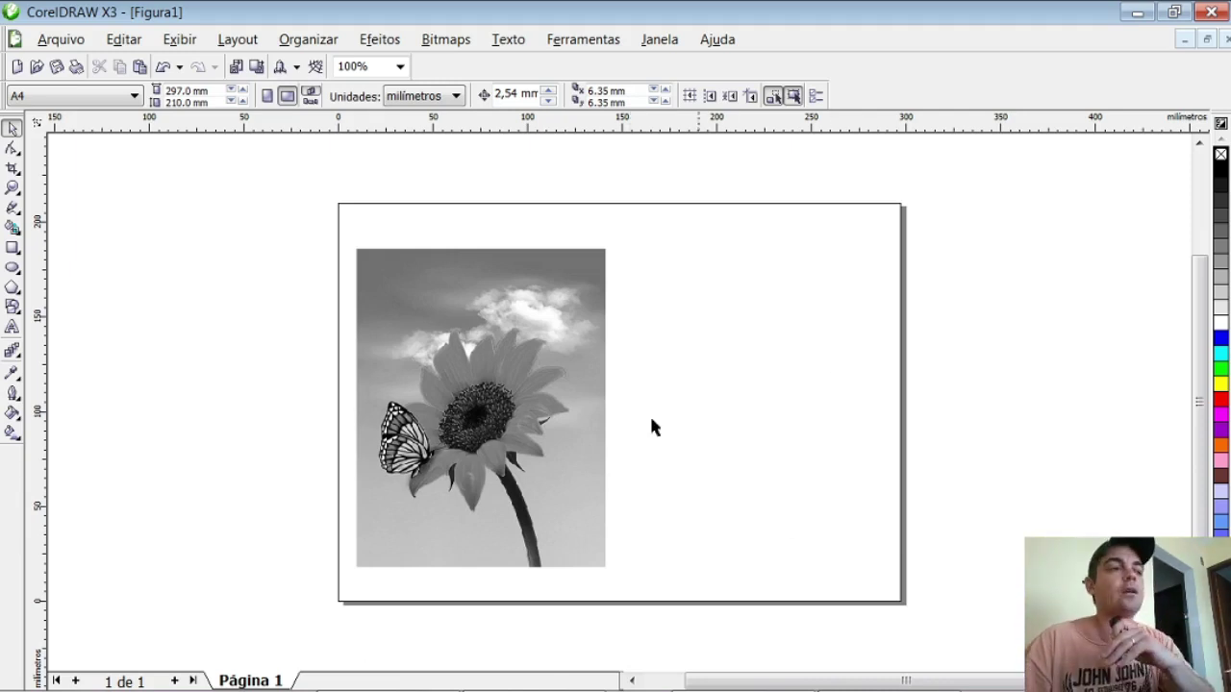
Undo the desaturation of the sunflower bitmap
{"action": "left_click", "coordinate": [663, 44]}
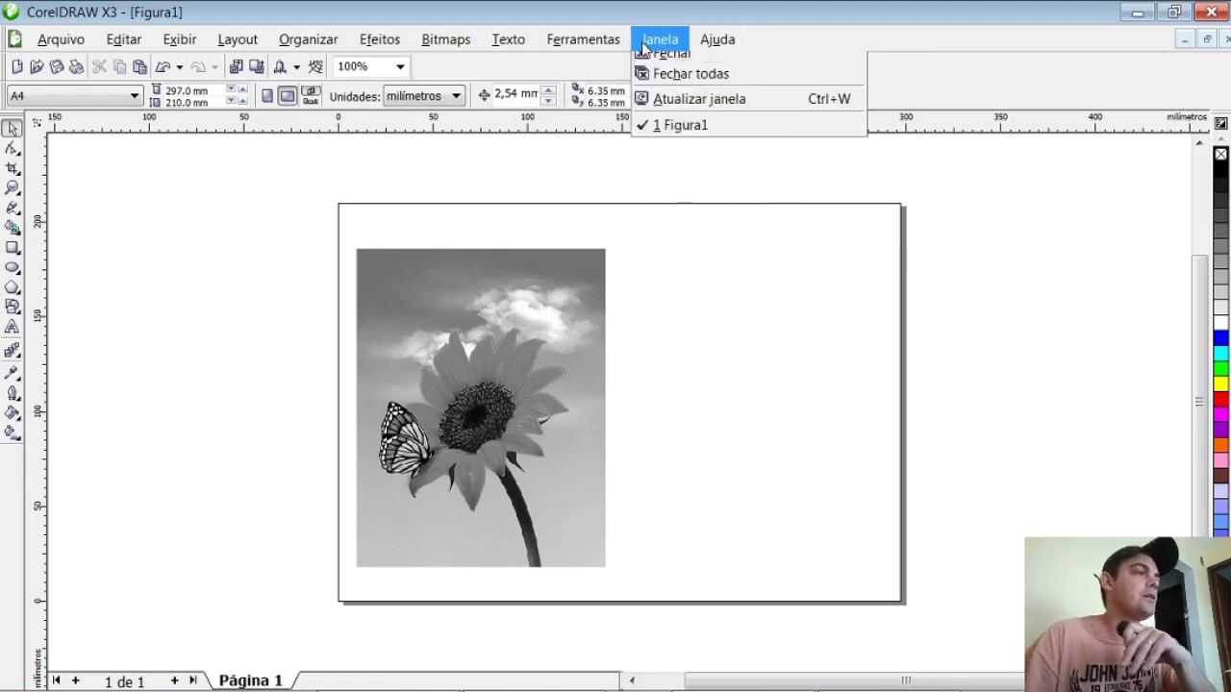
{"action": "left_click", "coordinate": [583, 453]}
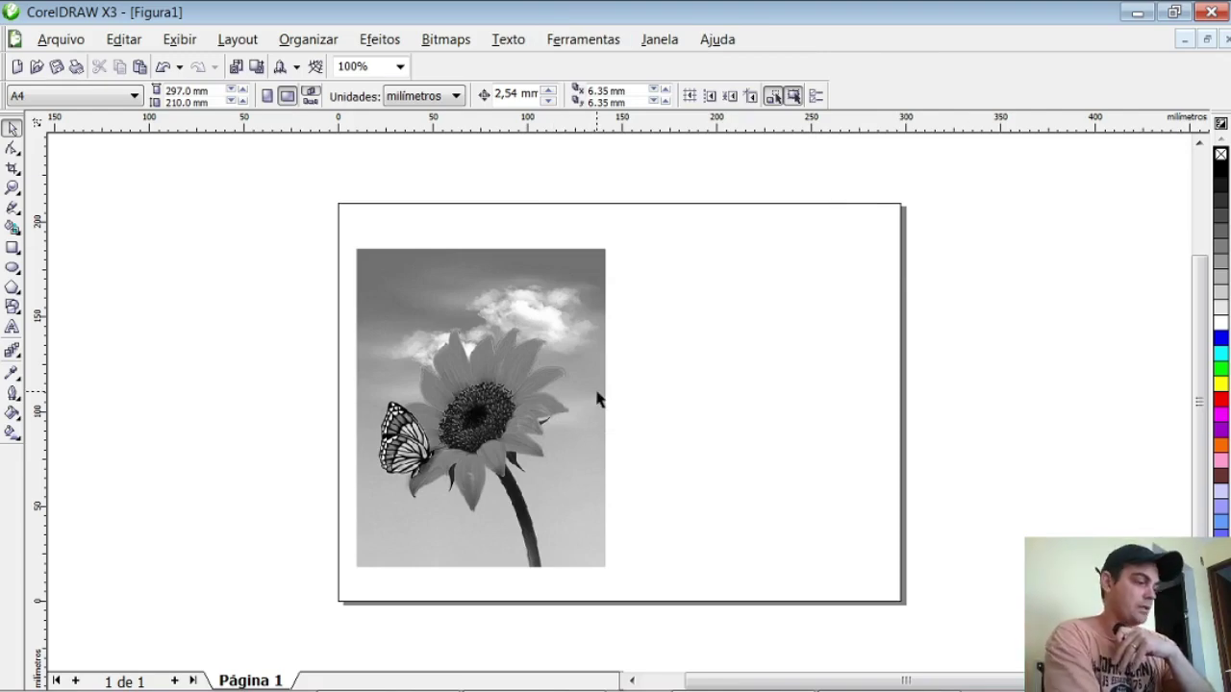
{"action": "key", "text": "ctrl+z"}
In the print properties of the HP Ink Tank Wireless 410 series, set the paper type to Papéis fotográficos HP
{"action": "left_click", "coordinate": [55, 43]}
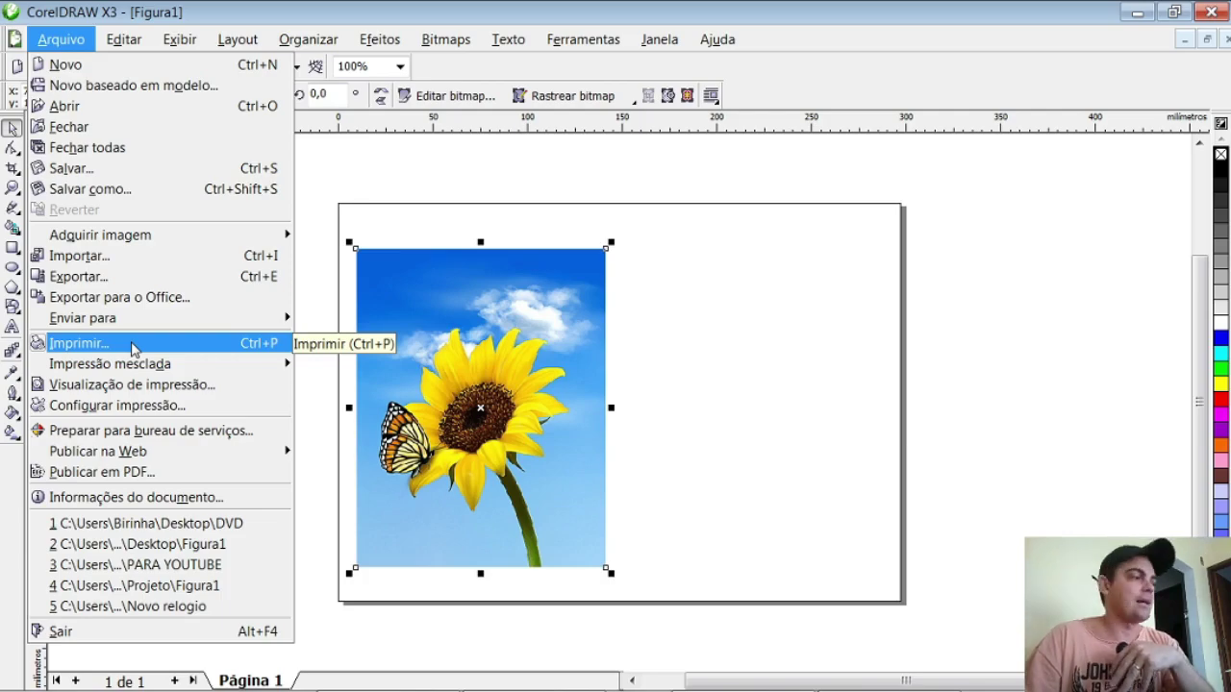
{"action": "left_click", "coordinate": [132, 348]}
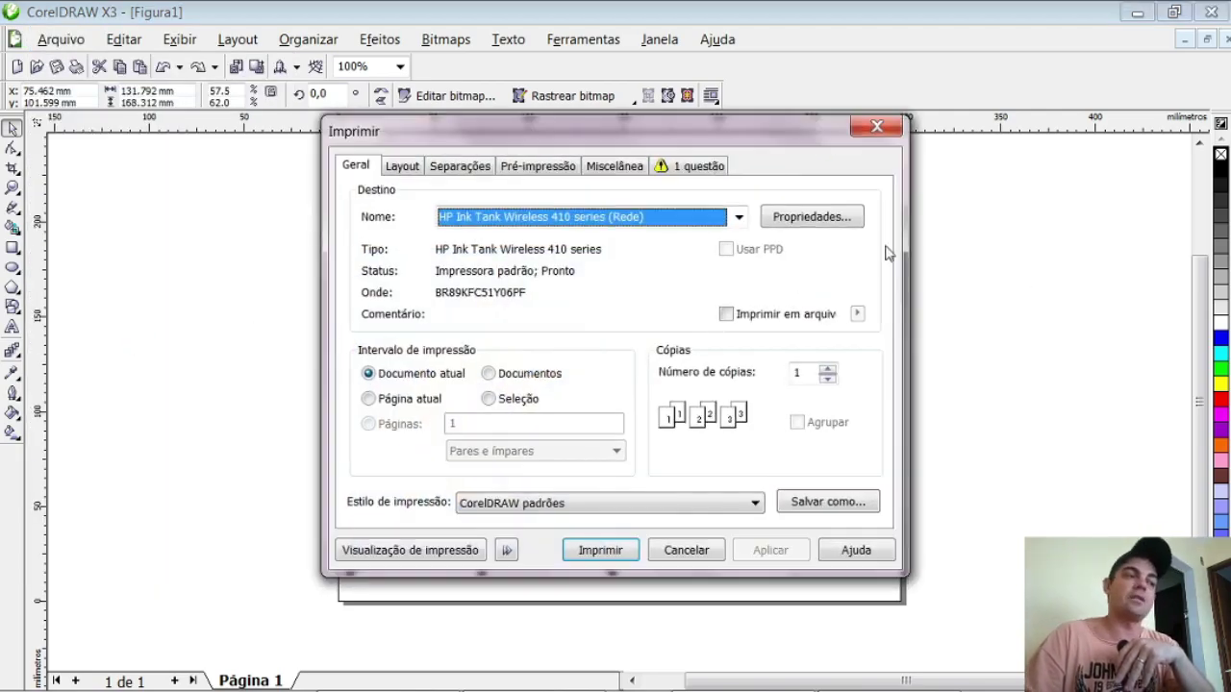
{"action": "left_click", "coordinate": [839, 223]}
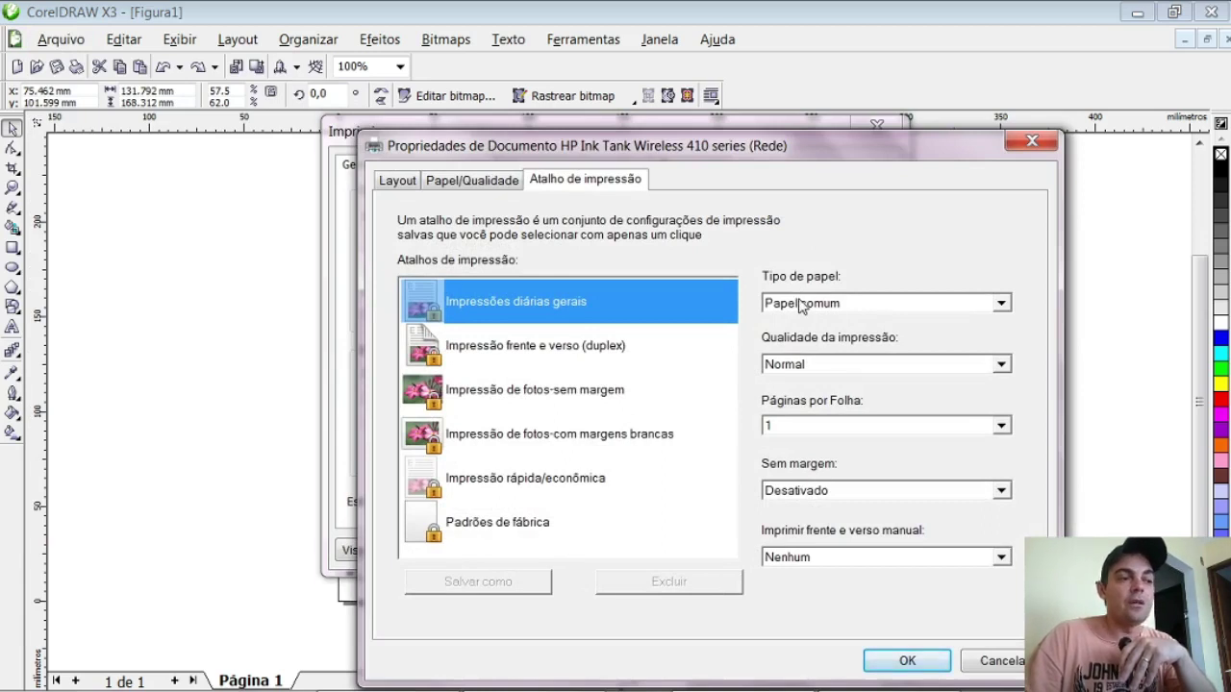
{"action": "left_click", "coordinate": [800, 306]}
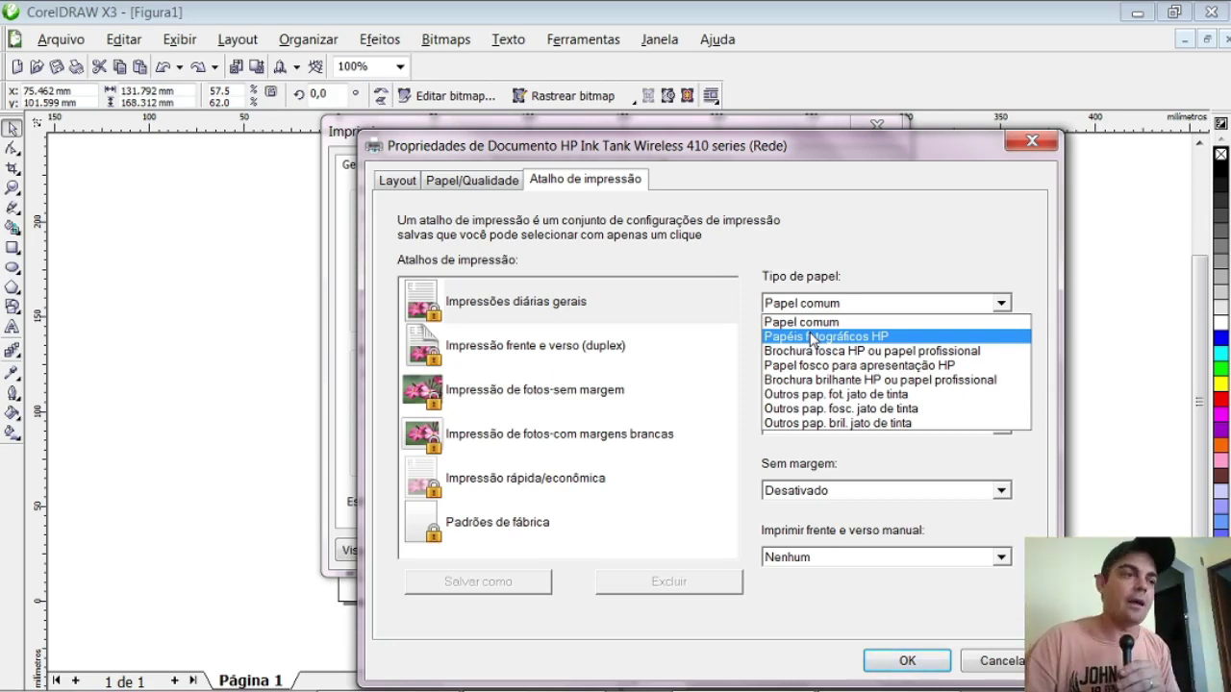
{"action": "left_click", "coordinate": [832, 339]}
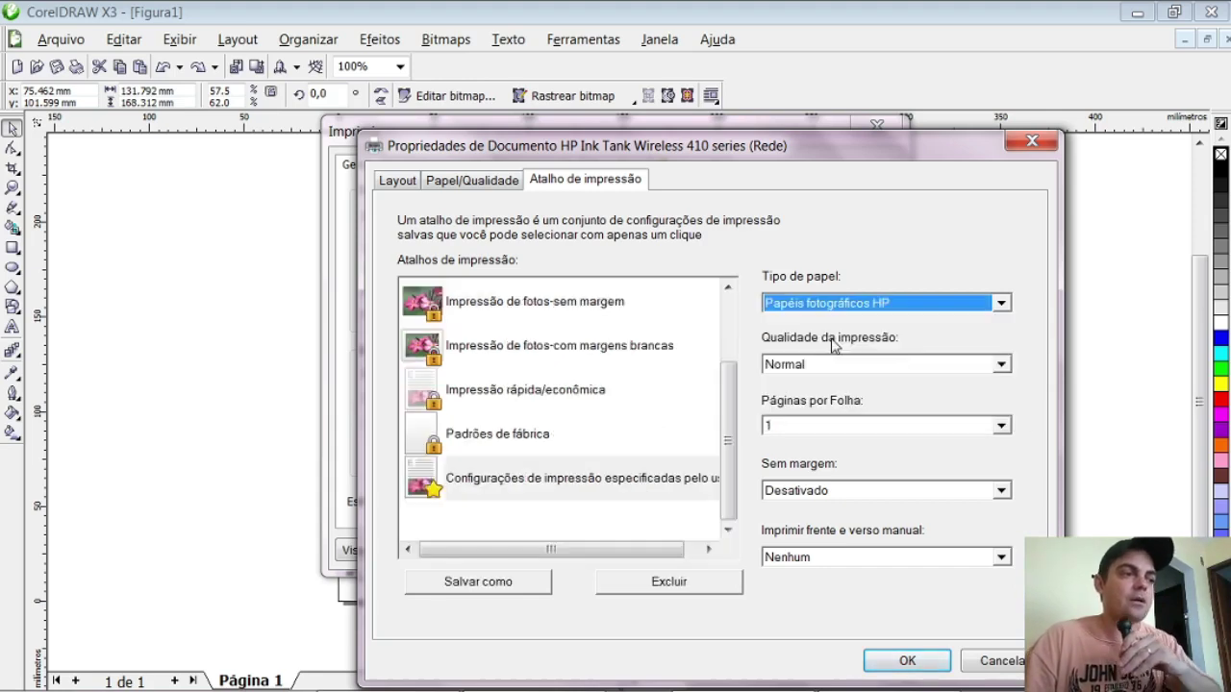
Try the Ótima print quality for the photo paper and return the quality to Normal
{"action": "left_click", "coordinate": [844, 367]}
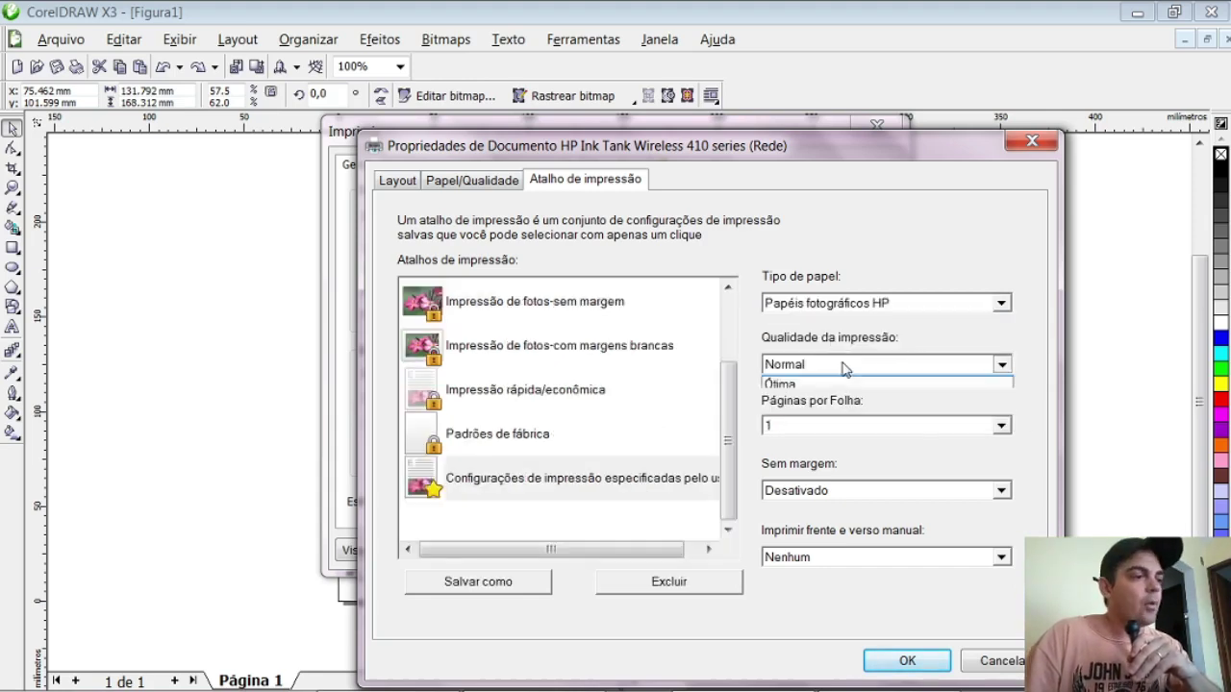
{"action": "left_click", "coordinate": [834, 412]}
{"action": "left_click", "coordinate": [854, 370]}
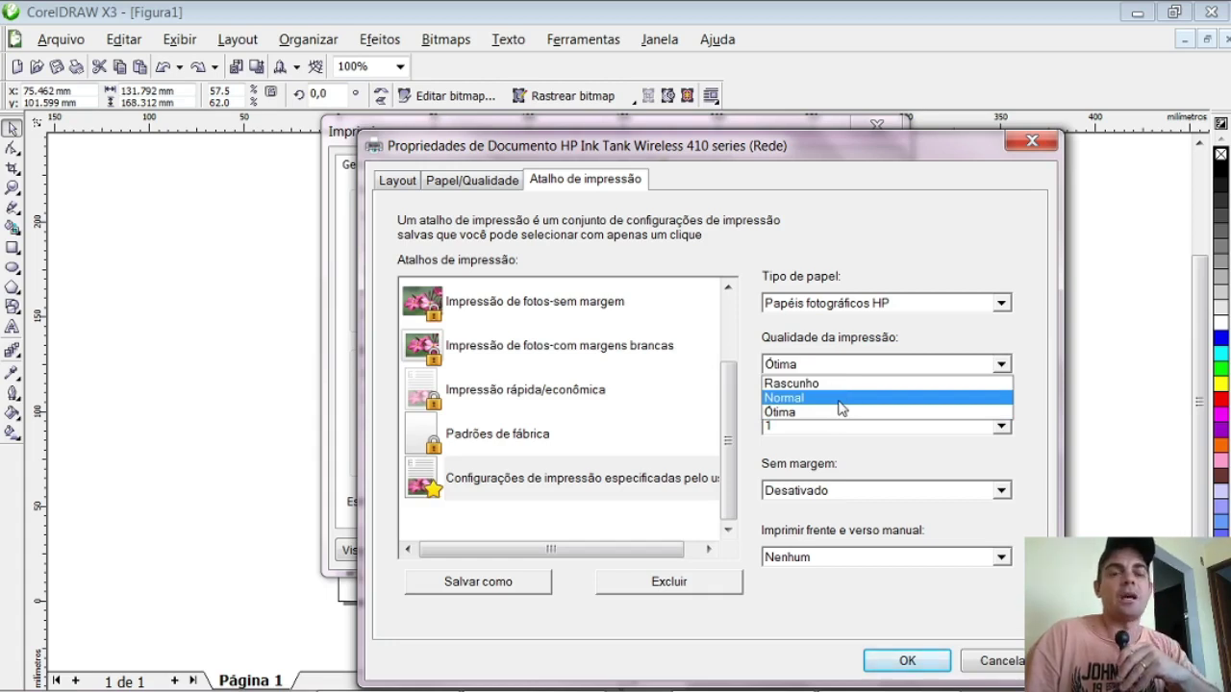
{"action": "left_click", "coordinate": [825, 398]}
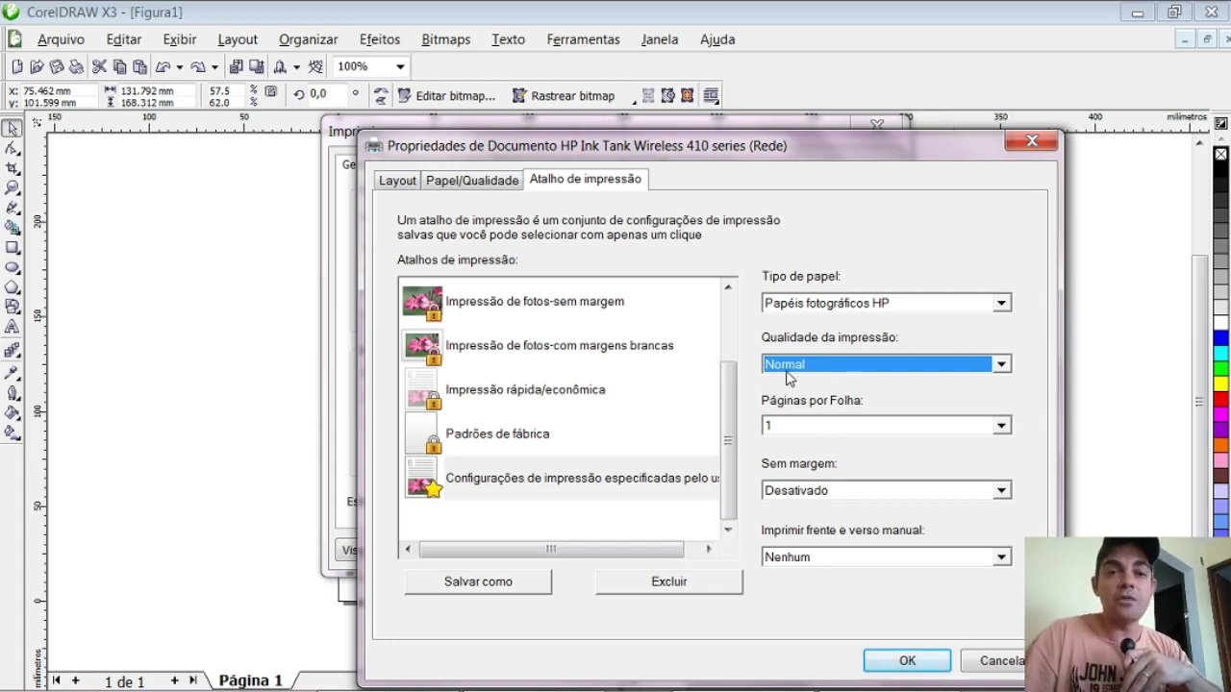
{"action": "left_click", "coordinate": [852, 364]}
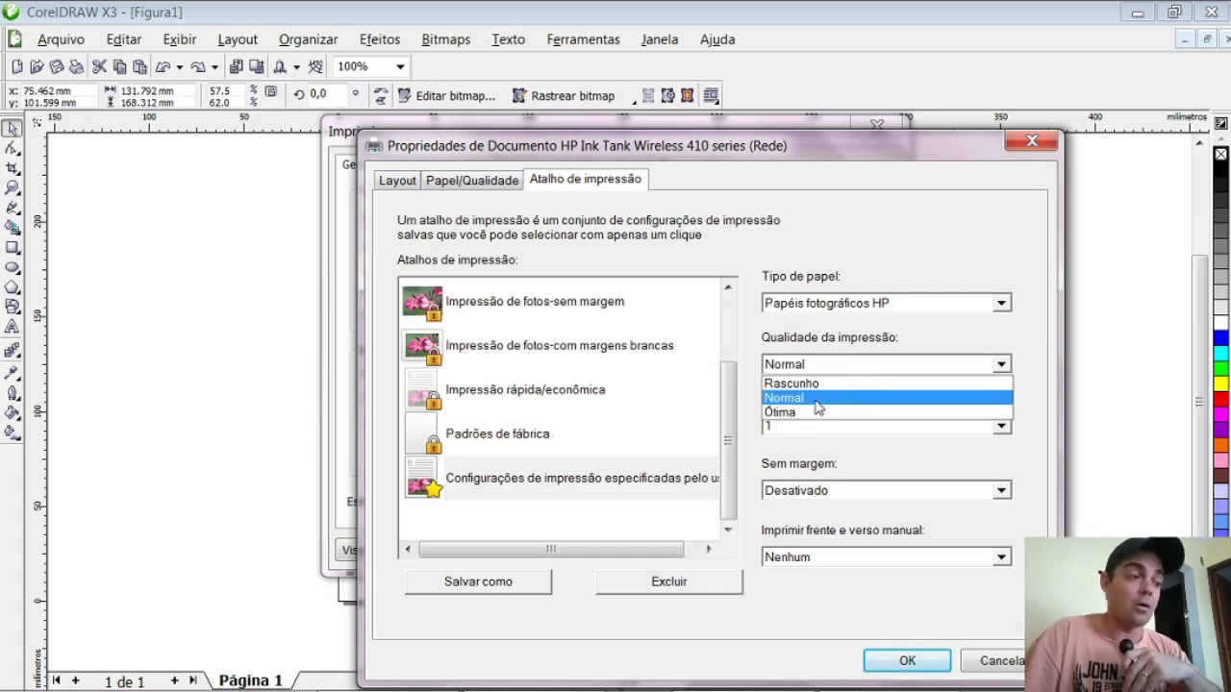
{"action": "left_click", "coordinate": [817, 398]}
Reselect Papéis fotográficos HP as the paper type and close the printer properties and print setup without printing
{"action": "left_click", "coordinate": [909, 304]}
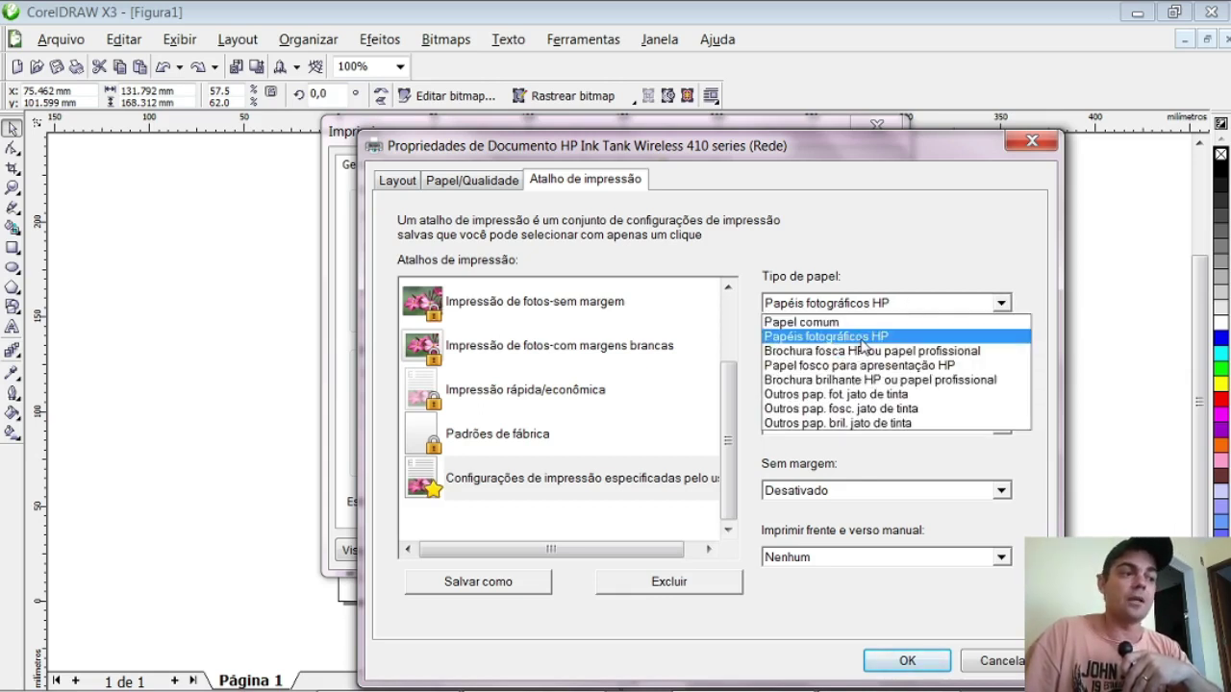
{"action": "left_click", "coordinate": [886, 337]}
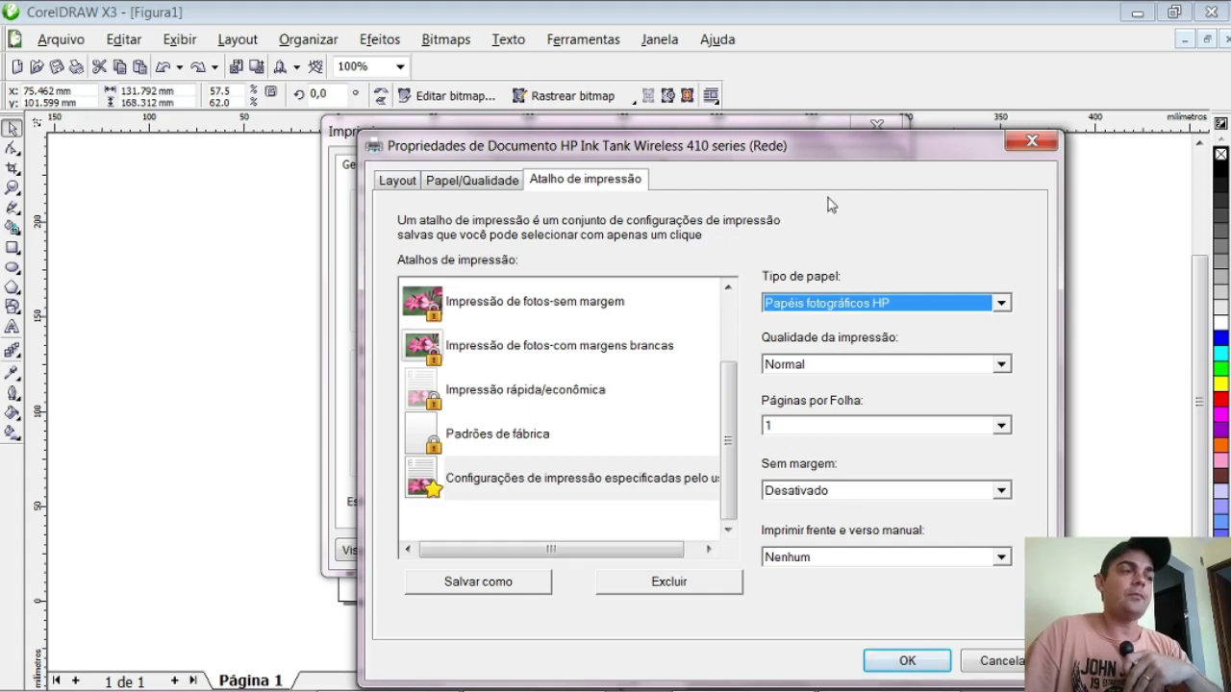
{"action": "left_click", "coordinate": [1032, 142]}
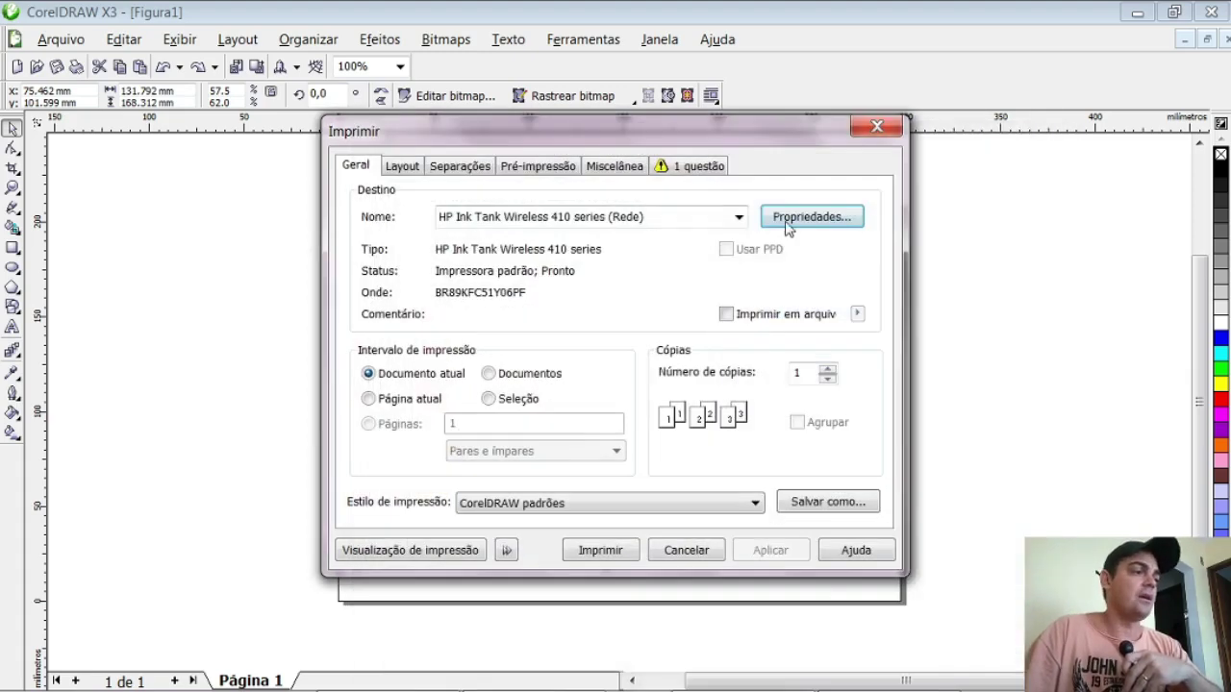
{"action": "left_click", "coordinate": [876, 126]}
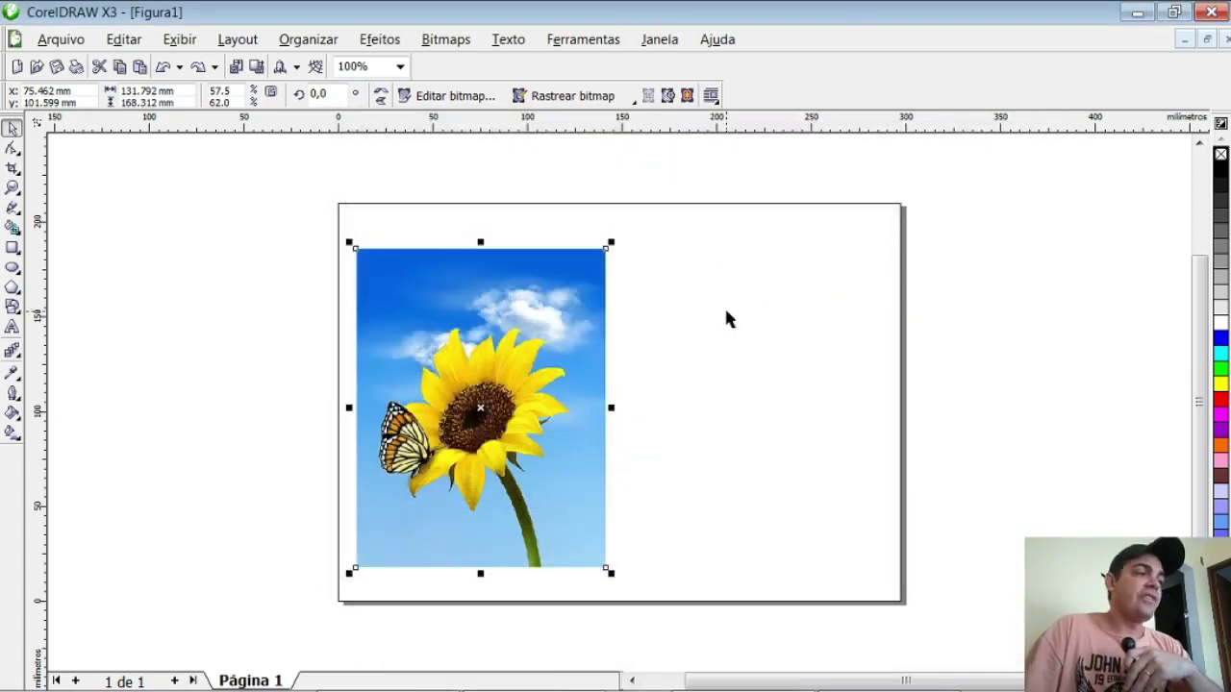
View the Brilho/Contraste/Intensidade adjustment for the sunflower bitmap, cancel it without applying and deselect the image
{"action": "left_click", "coordinate": [384, 46]}
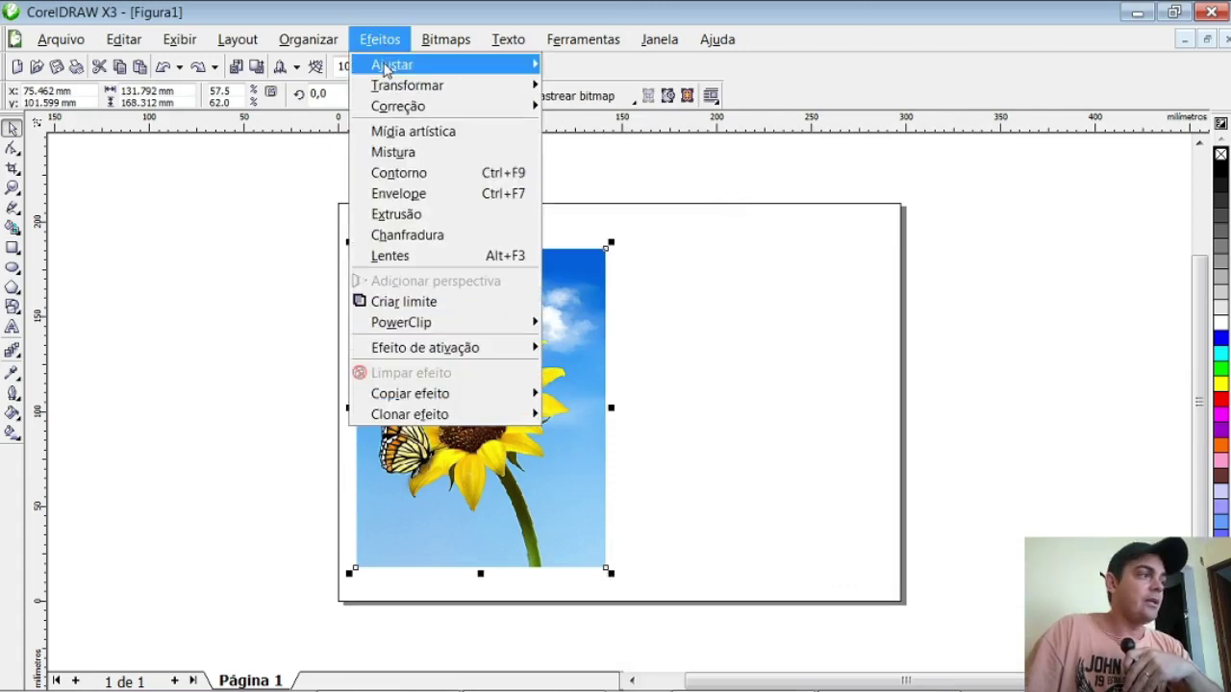
{"action": "mouse_move", "coordinate": [391, 65]}
{"action": "left_click", "coordinate": [635, 159]}
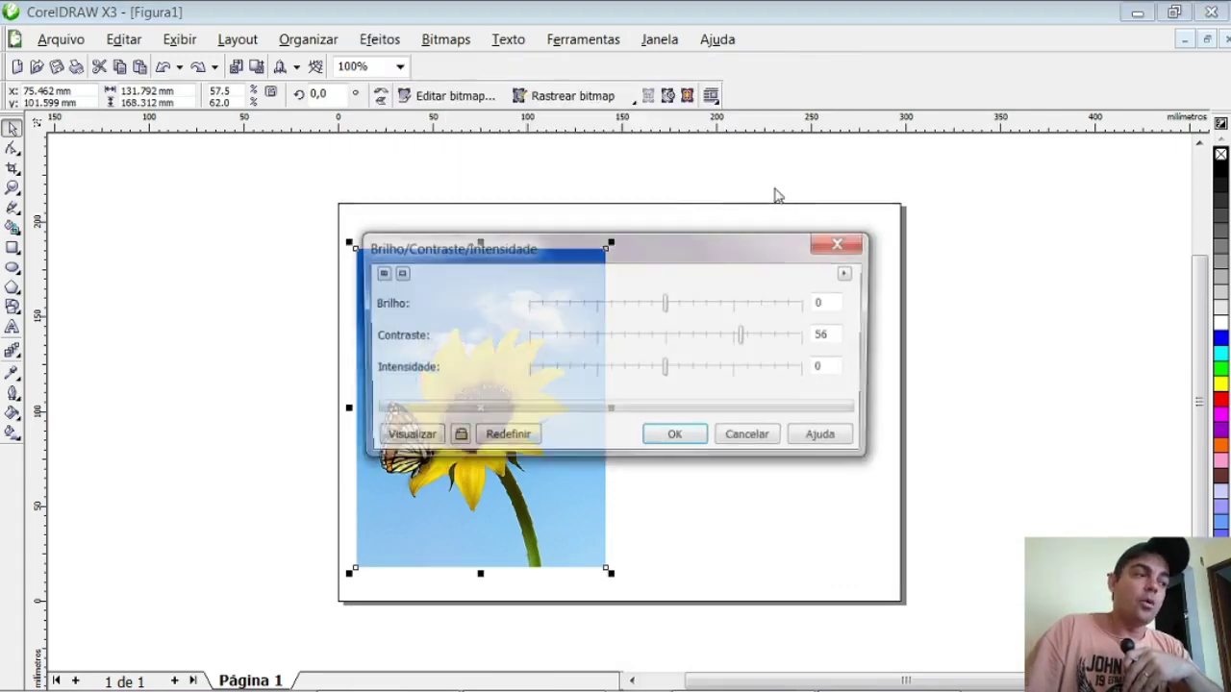
{"action": "left_click_drag", "start_coordinate": [690, 253], "coordinate": [894, 75]}
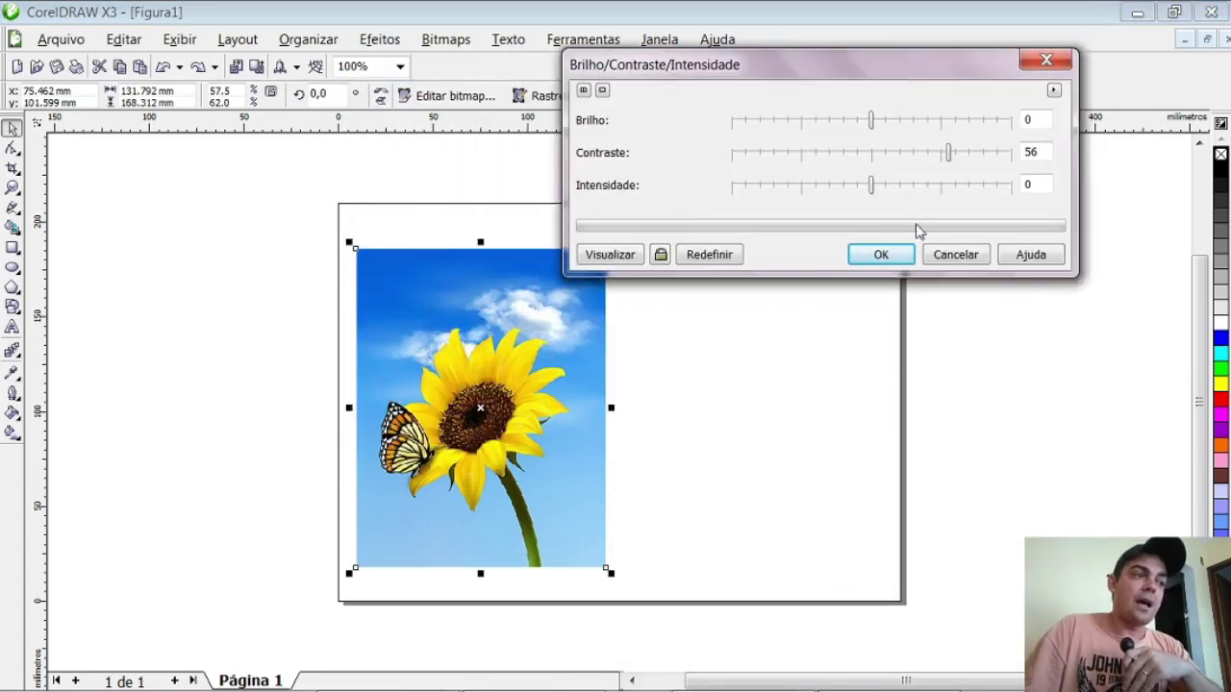
{"action": "left_click", "coordinate": [973, 259]}
{"action": "left_click", "coordinate": [972, 352]}
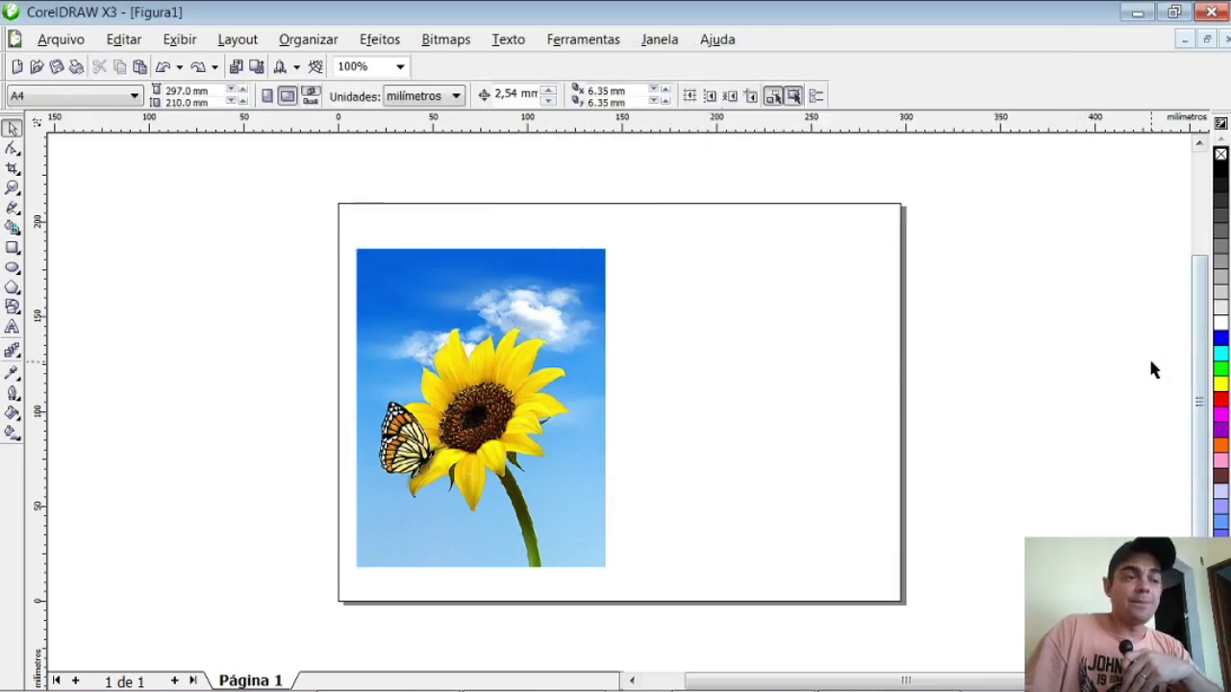
Set the colour management configuration to Configurações padrão and apply it
{"action": "left_click", "coordinate": [594, 42]}
{"action": "left_click", "coordinate": [611, 105]}
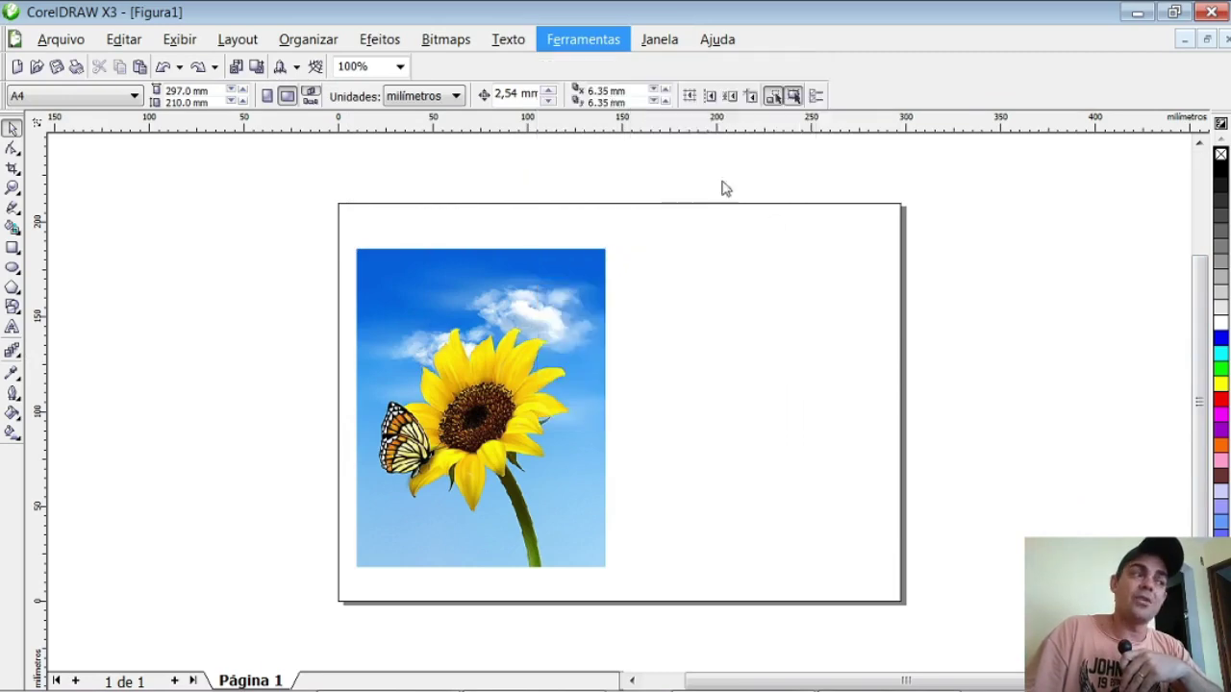
{"action": "left_click_drag", "start_coordinate": [740, 67], "coordinate": [873, 34]}
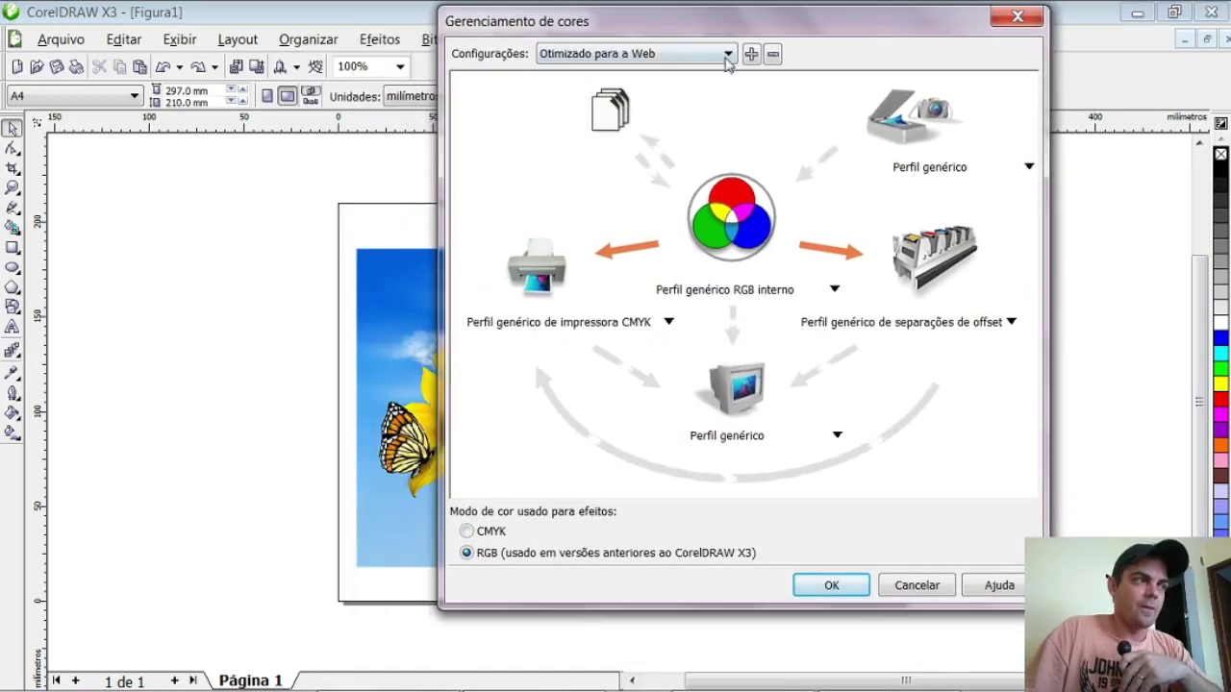
{"action": "left_click", "coordinate": [607, 56]}
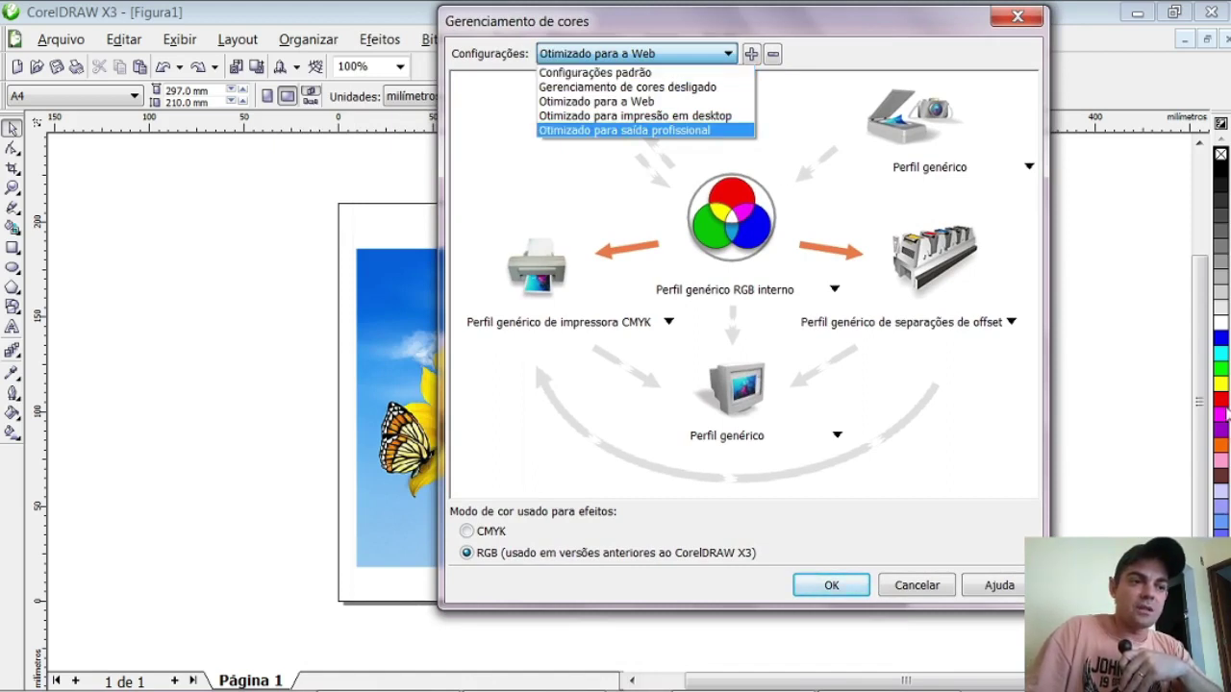
{"action": "left_click", "coordinate": [639, 81]}
{"action": "left_click", "coordinate": [855, 584]}
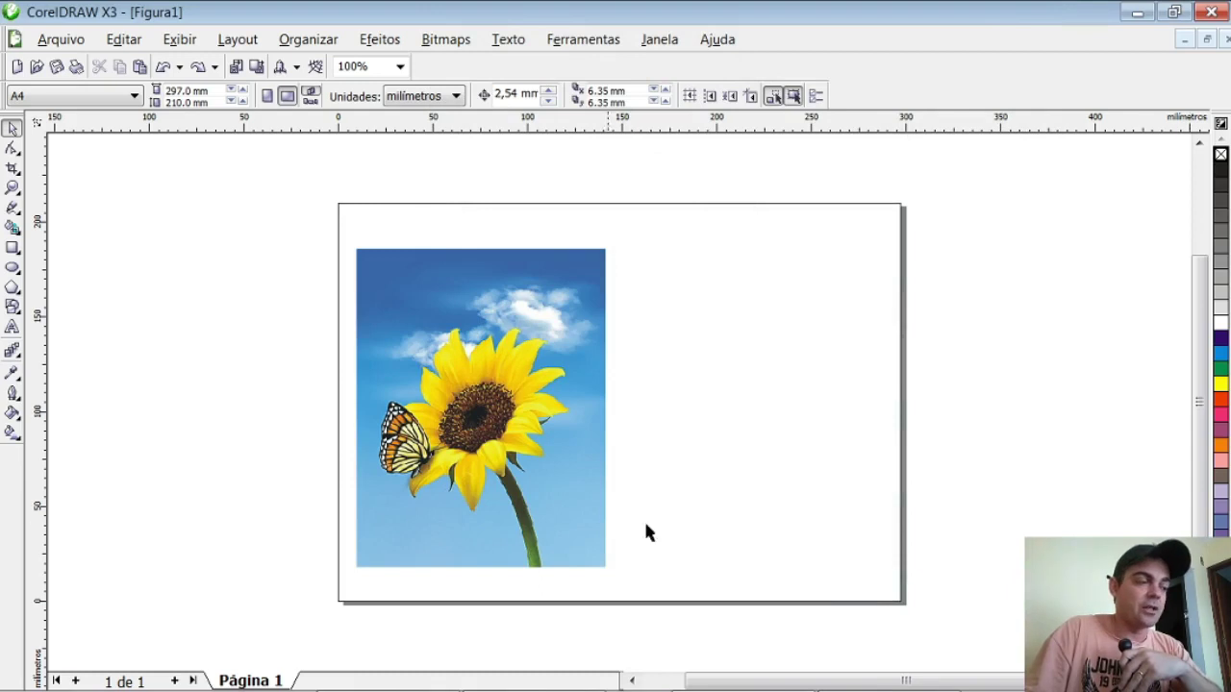
{"action": "left_click", "coordinate": [553, 460]}
{"action": "left_click", "coordinate": [1091, 363]}
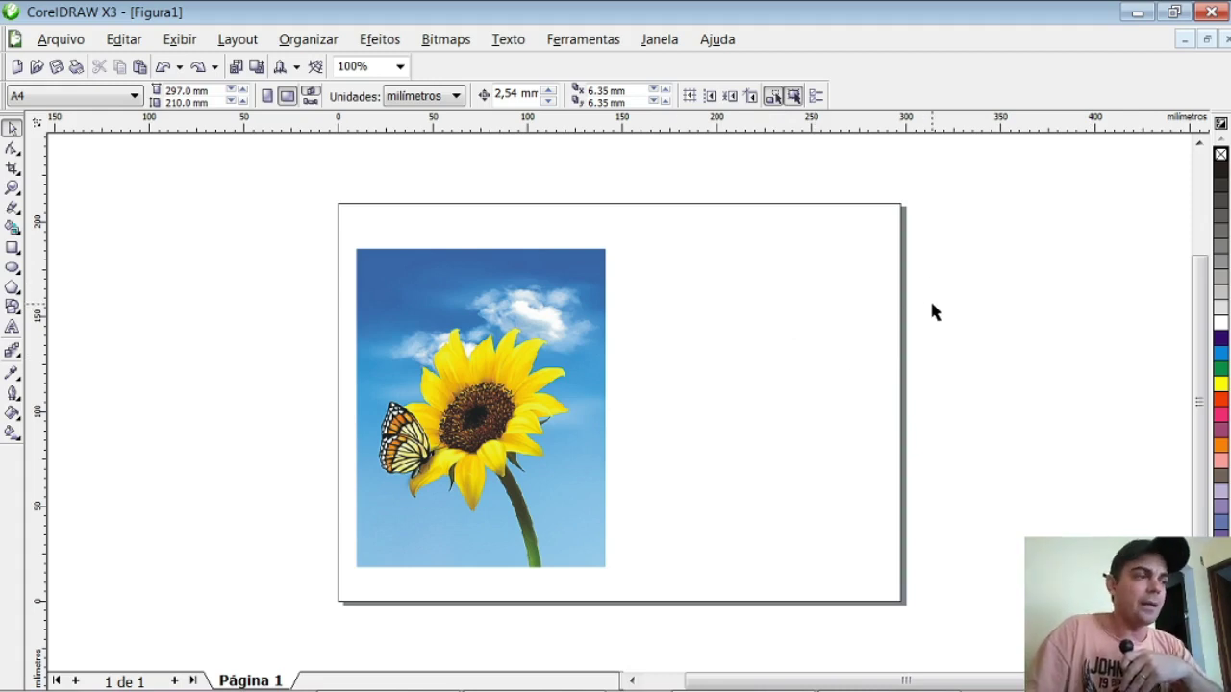
{"action": "left_click", "coordinate": [527, 434]}
{"action": "key", "text": "Escape"}
{"action": "left_click", "coordinate": [492, 419]}
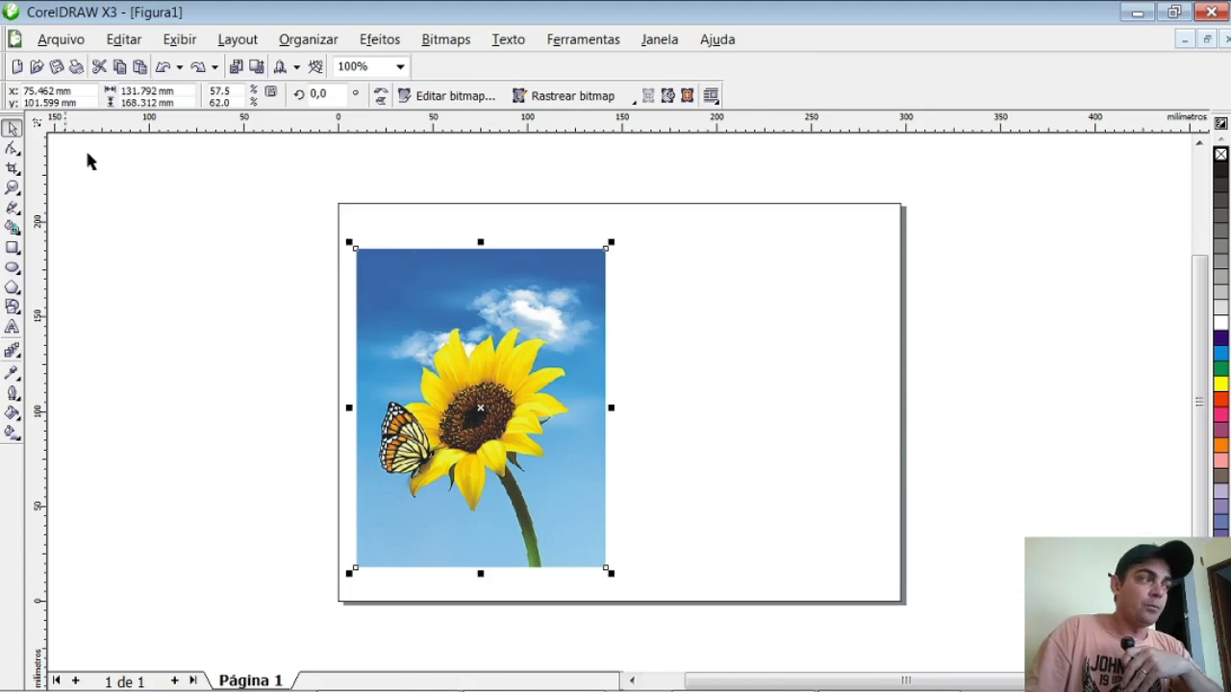
{"action": "left_click", "coordinate": [60, 40]}
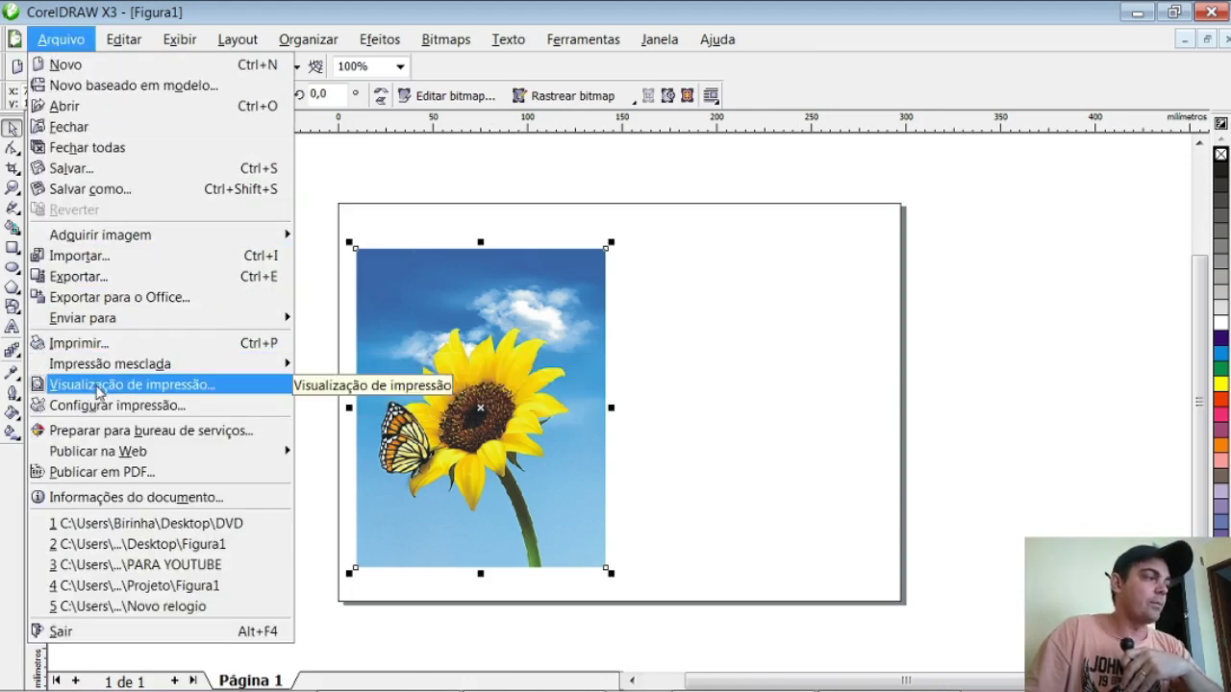
{"action": "left_click", "coordinate": [833, 319]}
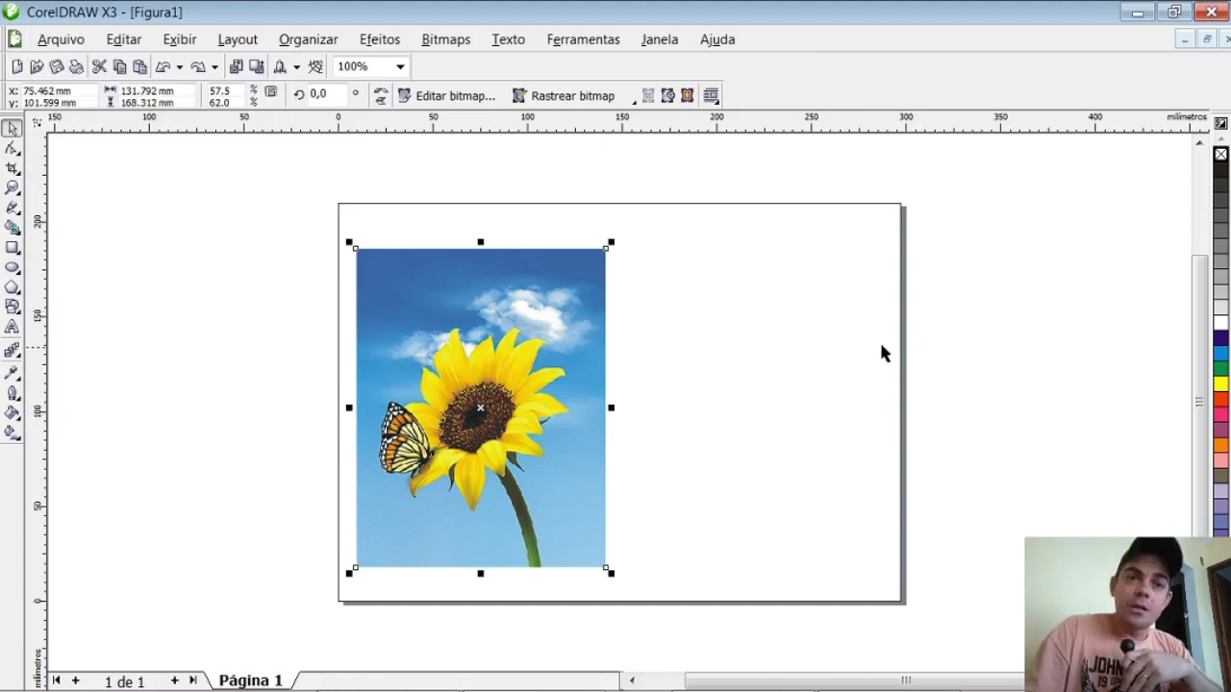
{"action": "left_click", "coordinate": [1054, 234]}
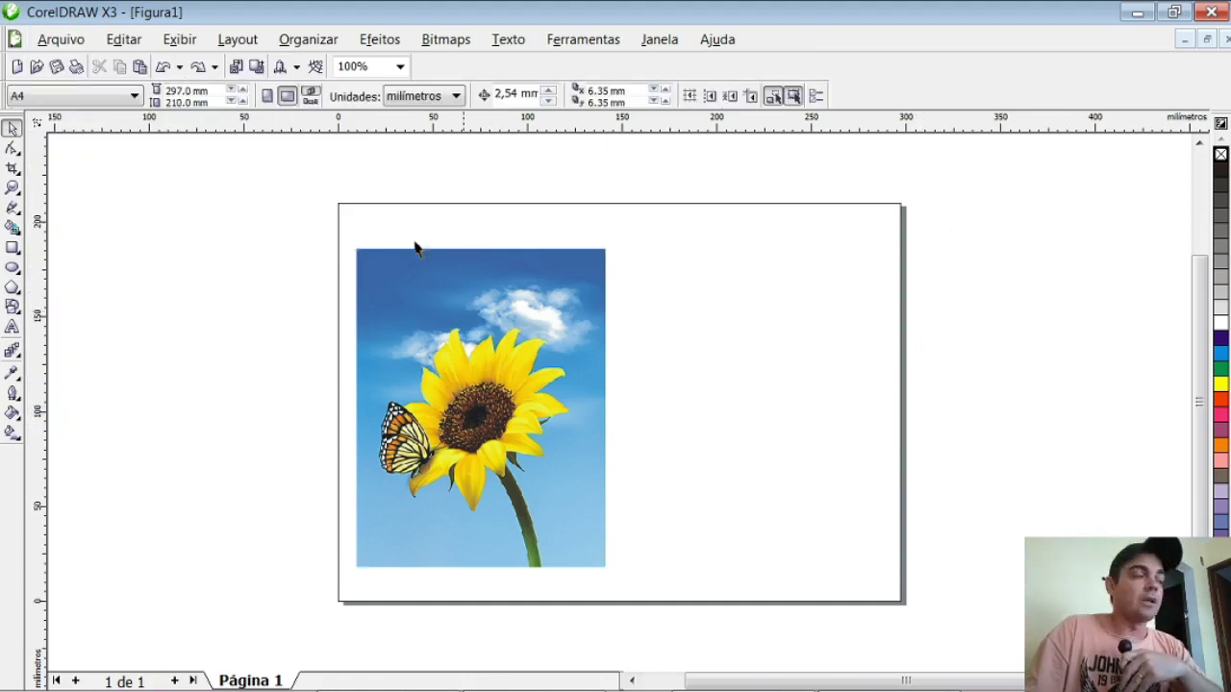
{"action": "left_click", "coordinate": [68, 45]}
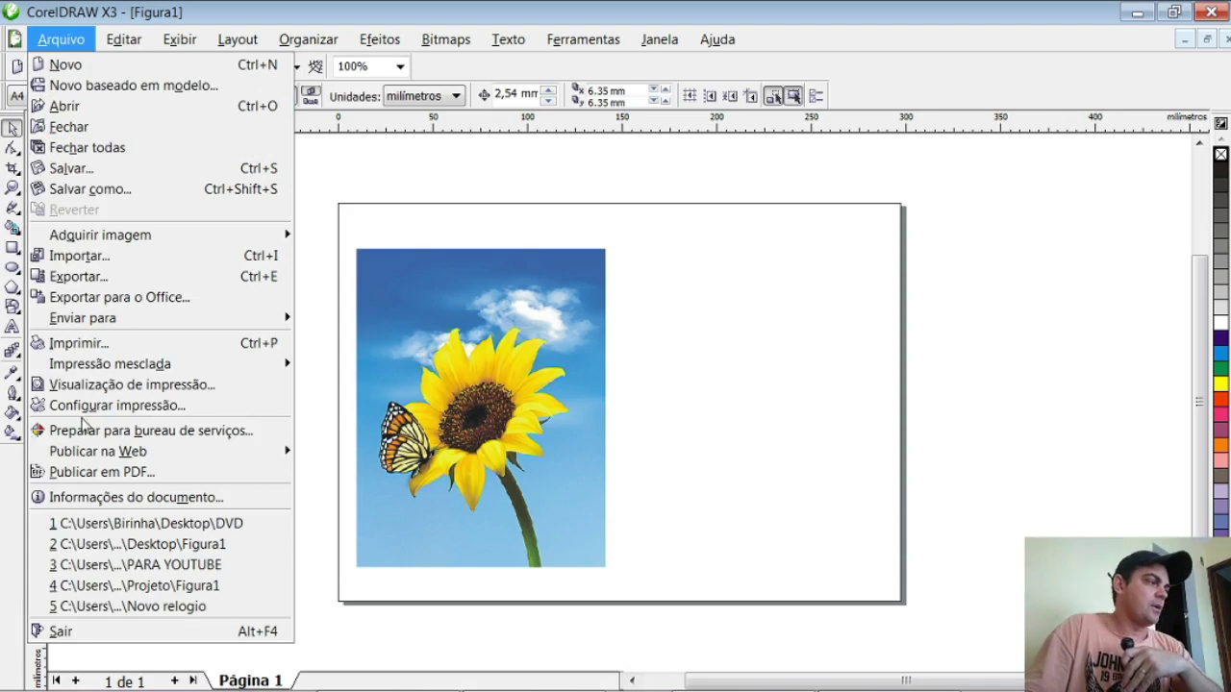
{"action": "left_click", "coordinate": [805, 252]}
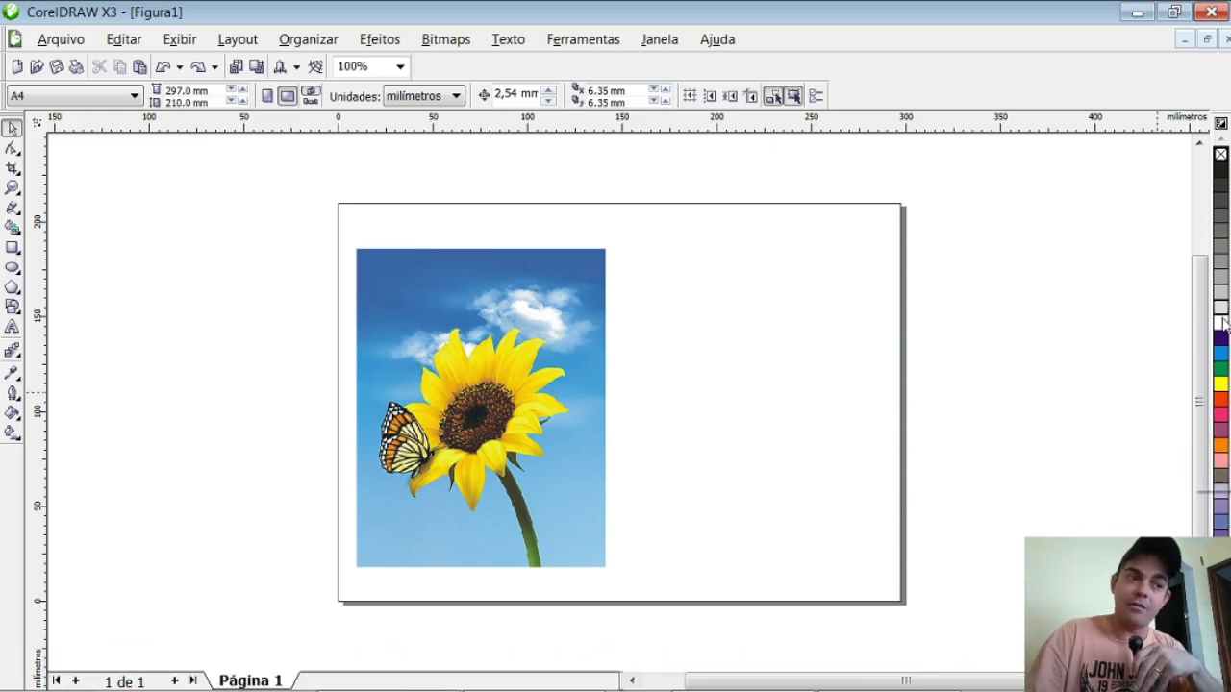
Switch the colour management configuration to Gerenciamento de cores desligado and apply it
{"action": "left_click", "coordinate": [582, 39]}
{"action": "left_click", "coordinate": [616, 104]}
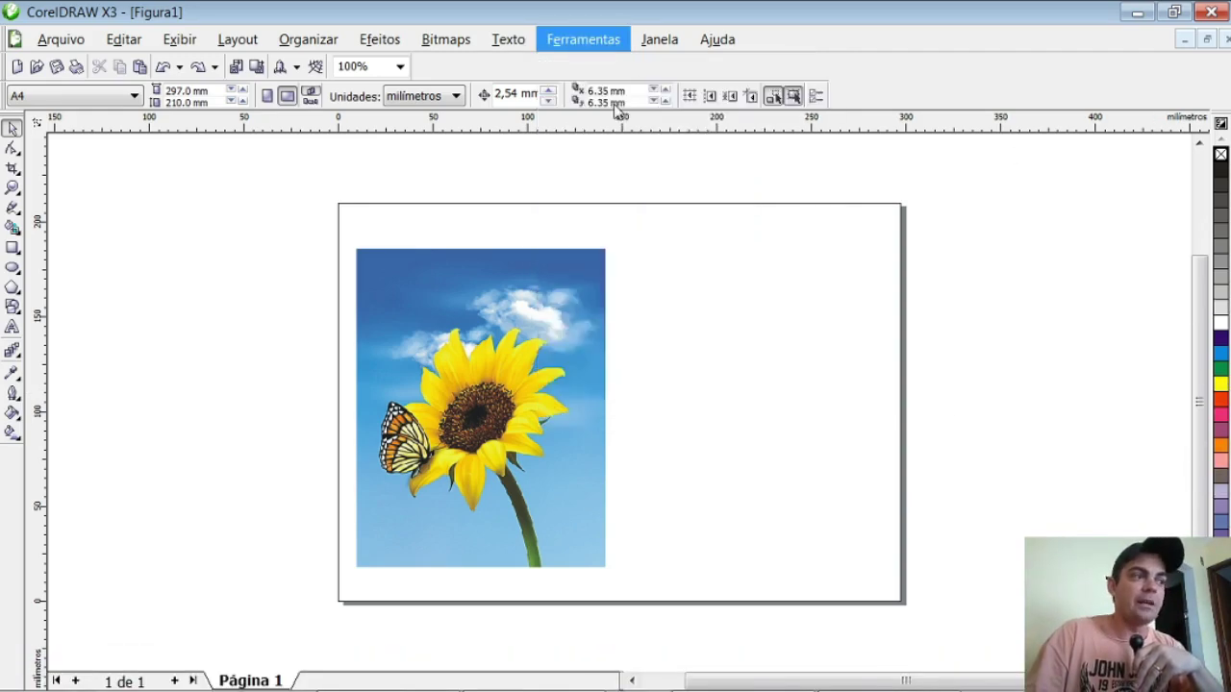
{"action": "left_click", "coordinate": [577, 91]}
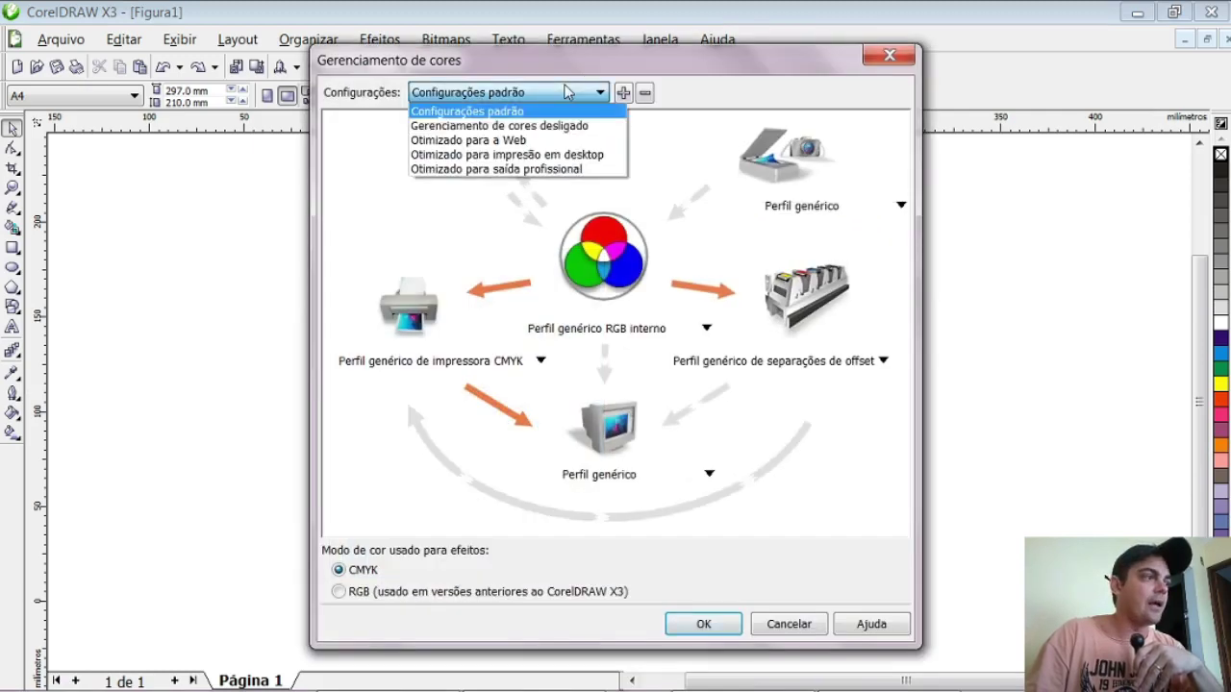
{"action": "left_click", "coordinate": [543, 126]}
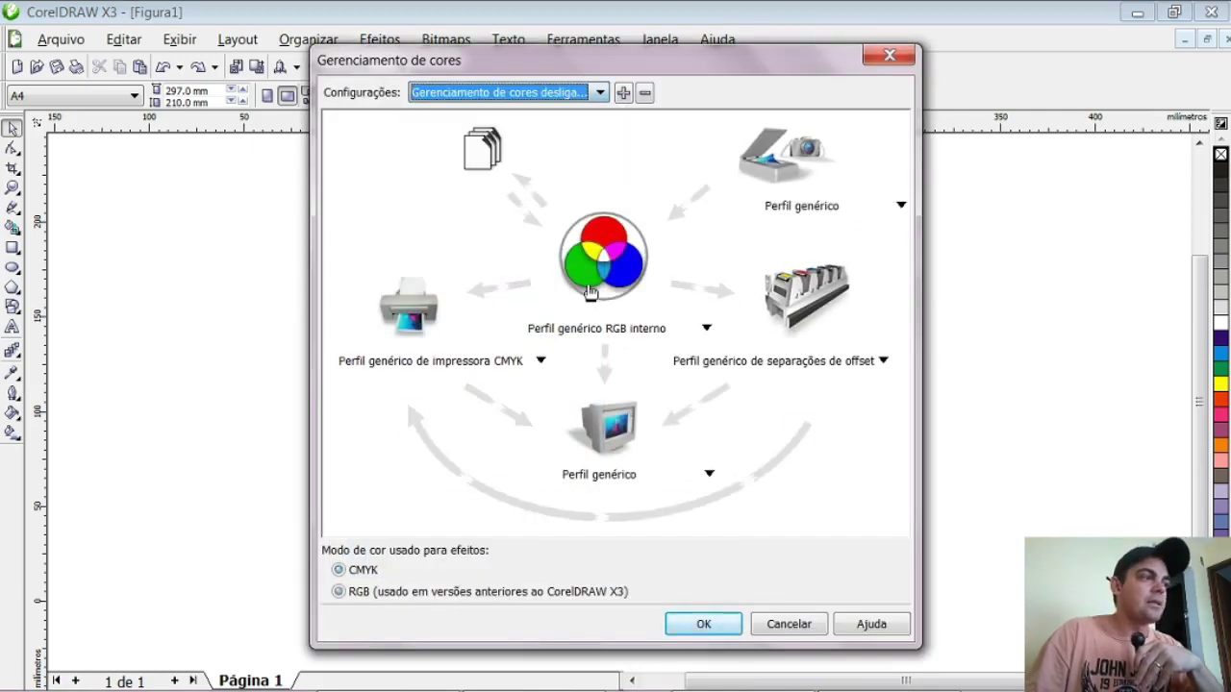
{"action": "left_click", "coordinate": [703, 624]}
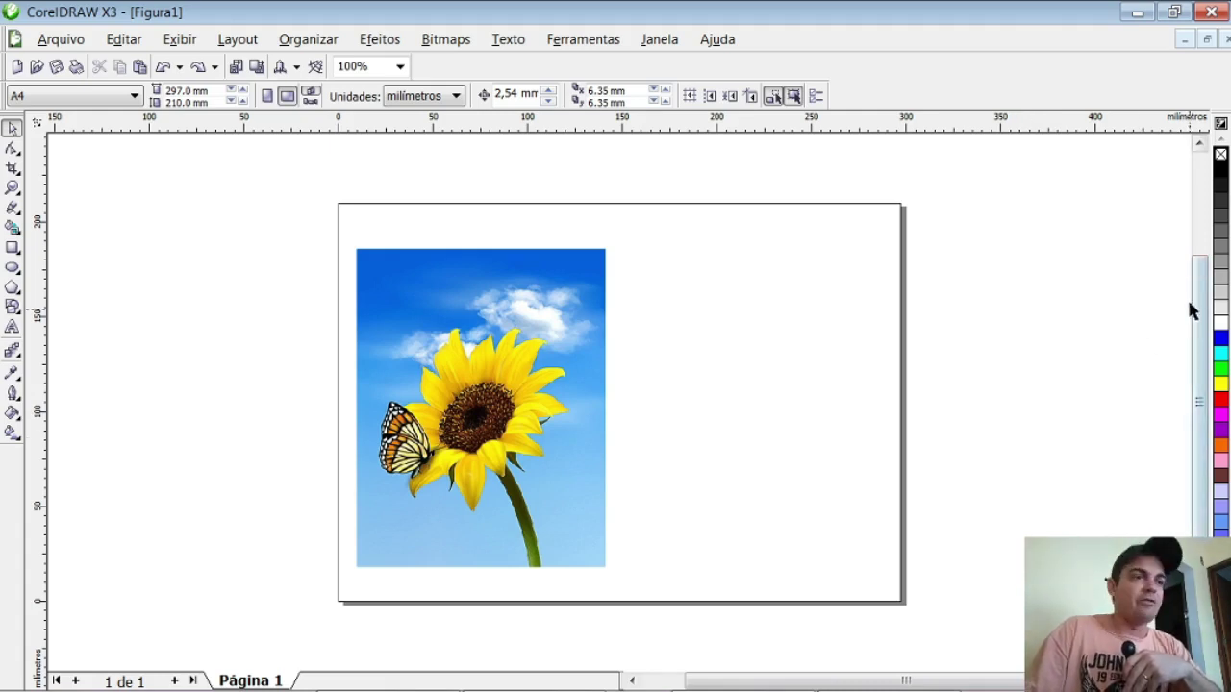
{"action": "left_click_drag", "start_coordinate": [1199, 308], "coordinate": [1170, 264]}
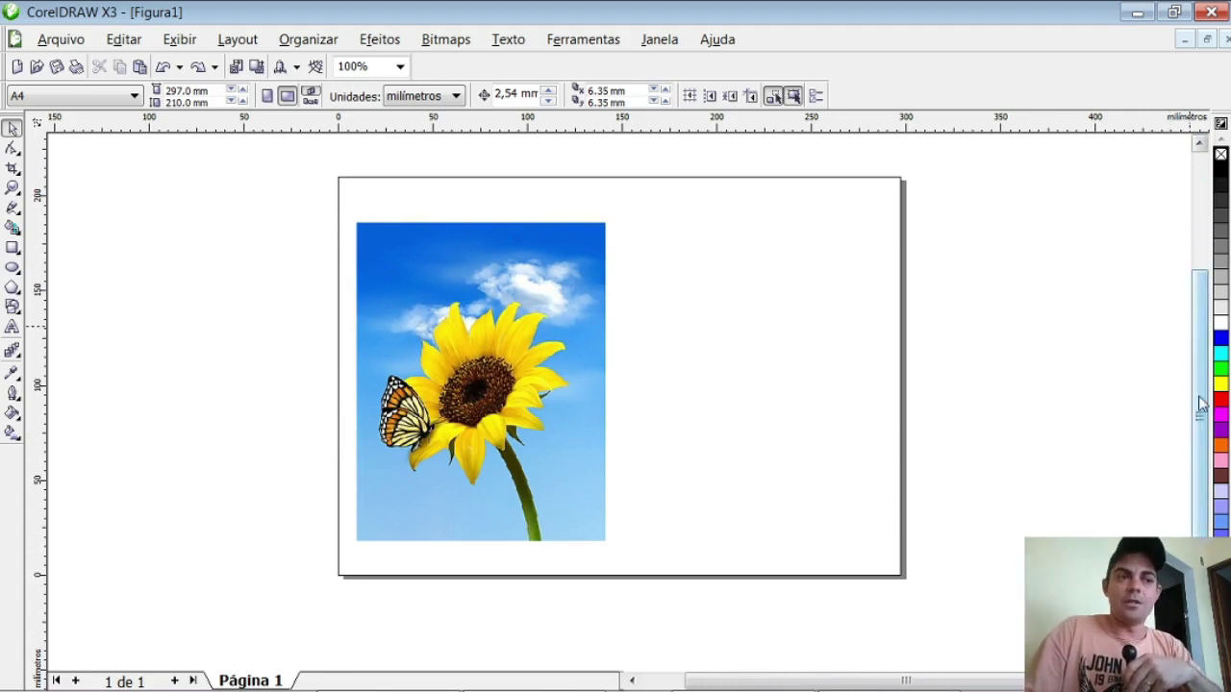
{"action": "left_click_drag", "start_coordinate": [1199, 404], "coordinate": [1064, 295]}
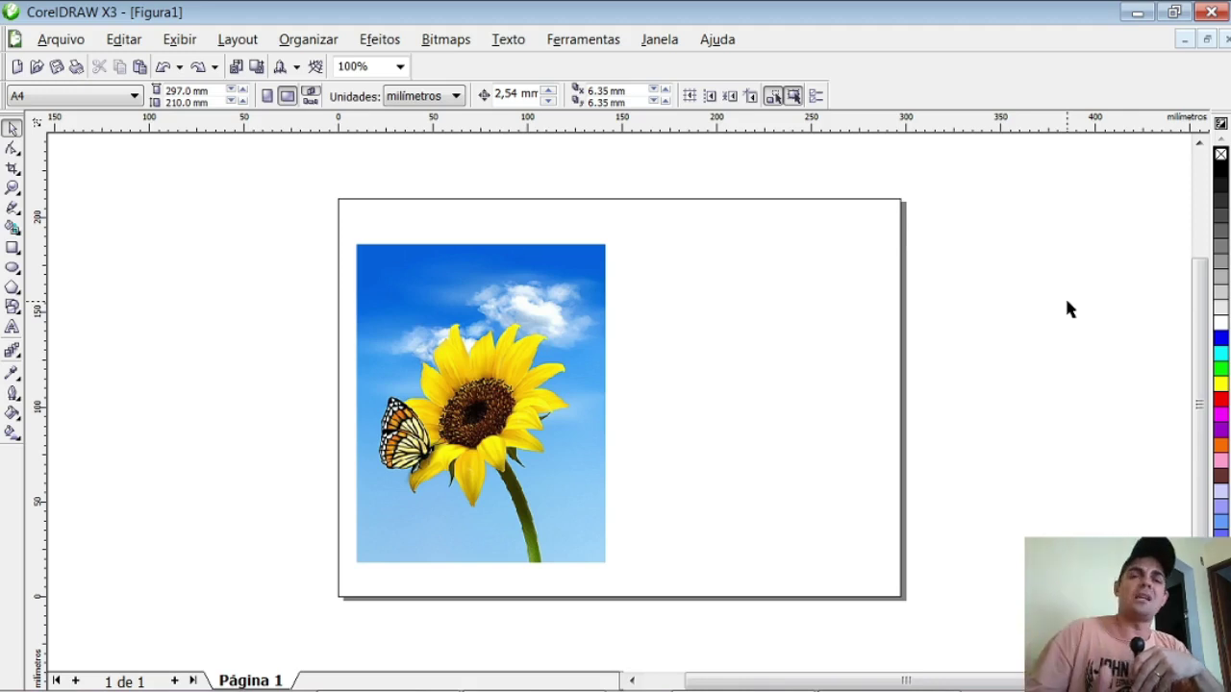